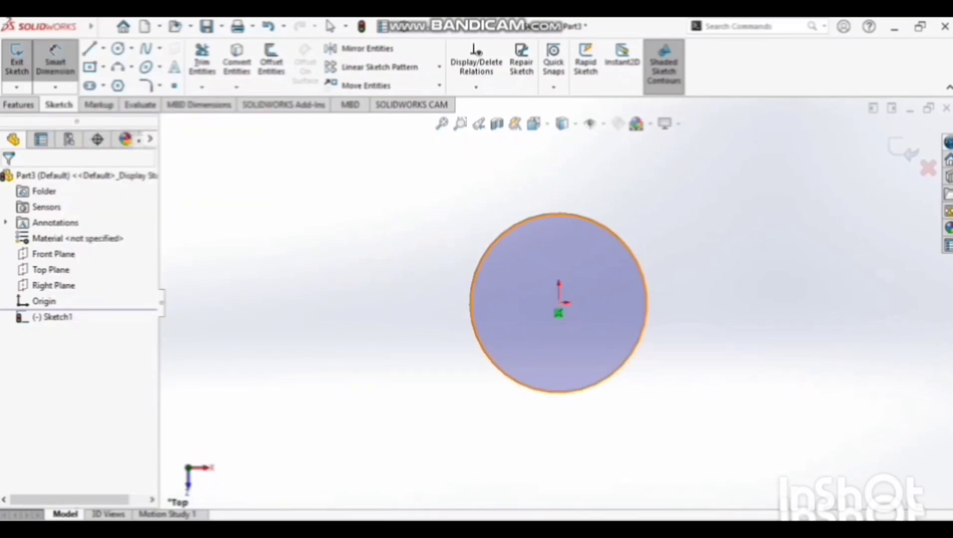
Dimension the circle's diameter and set it to 5 mm.
left_click(474, 328)
left_click(423, 333)
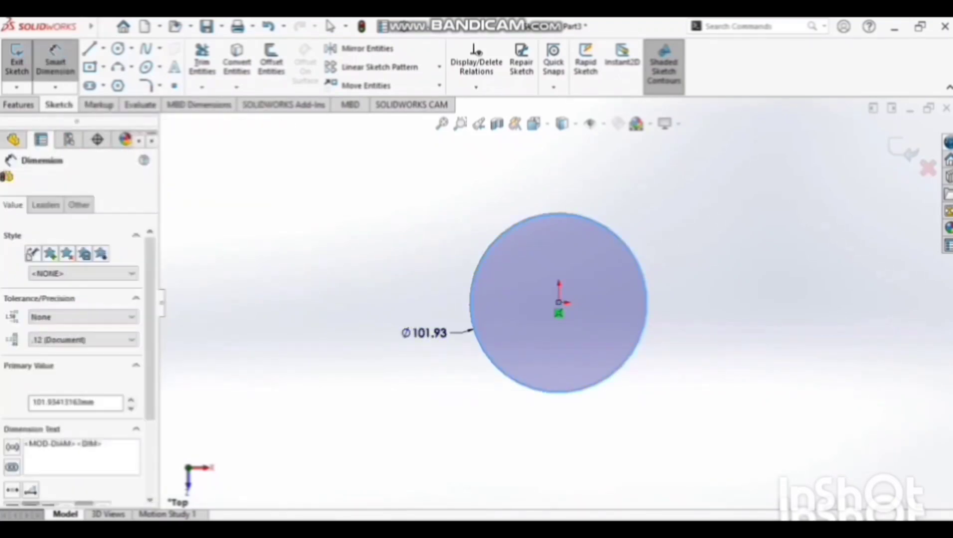
type("5")
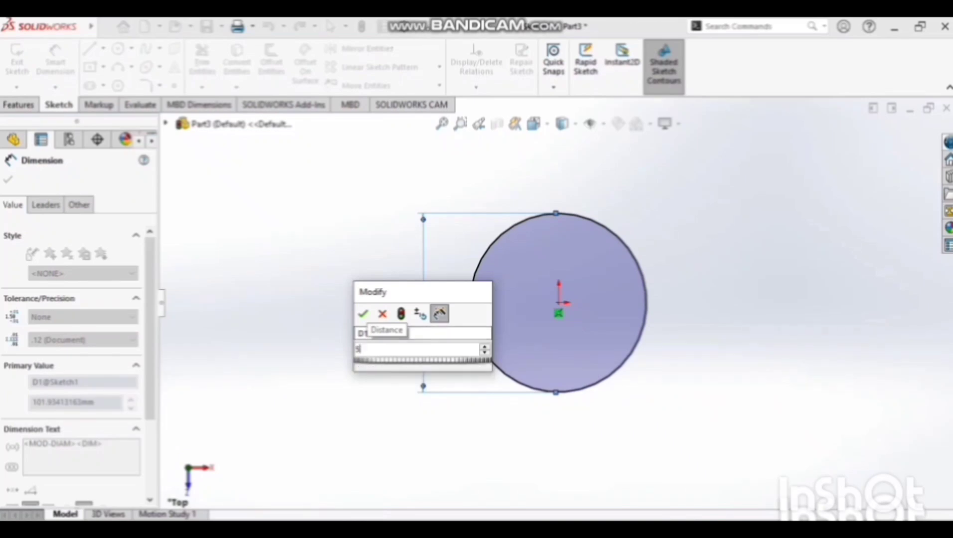
left_click(363, 314)
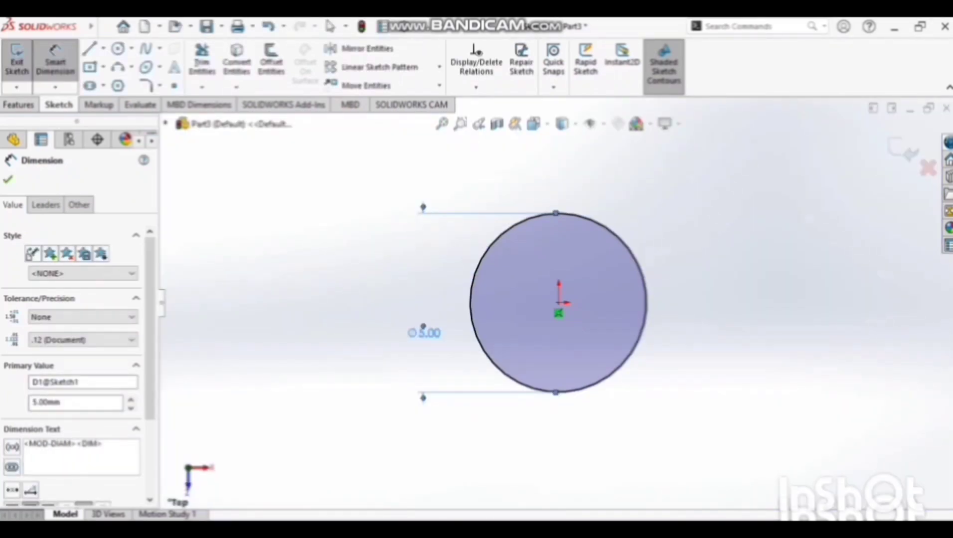
Extrude the circle as a solid boss with a blind depth of 6 mm.
left_click(19, 105)
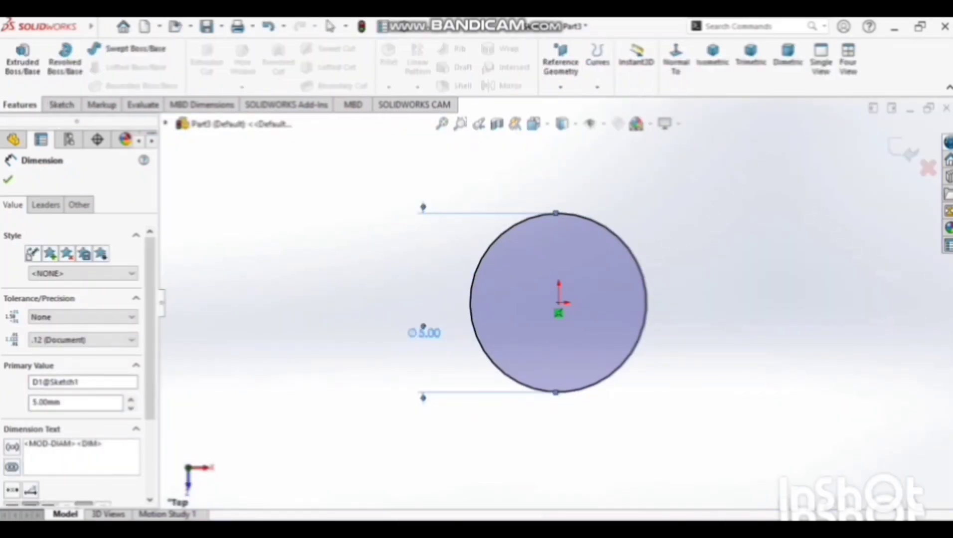
left_click(22, 67)
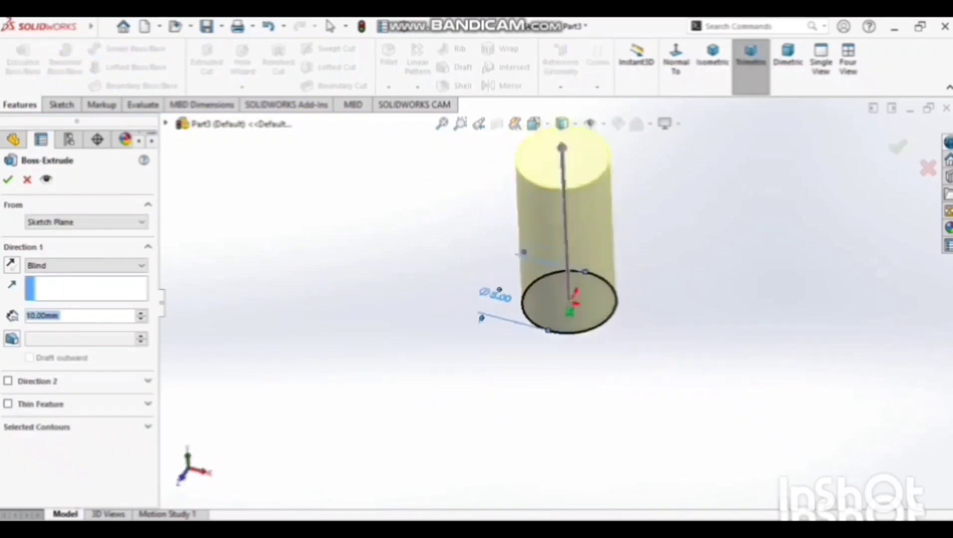
type("6")
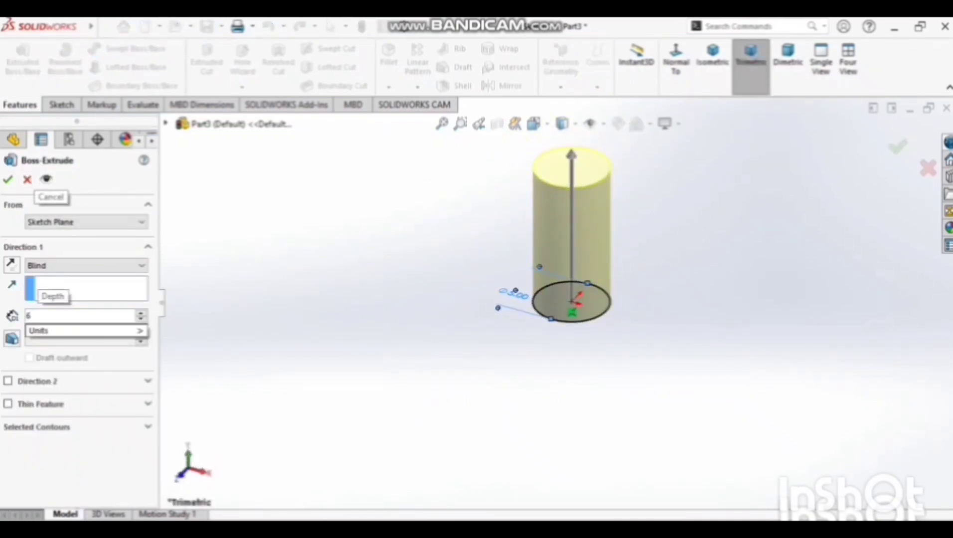
key("Return")
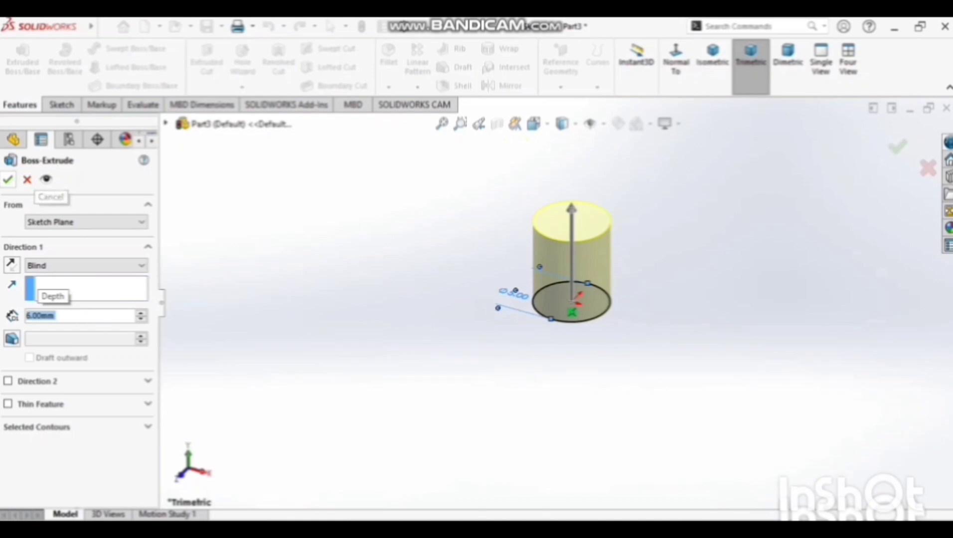
left_click(8, 180)
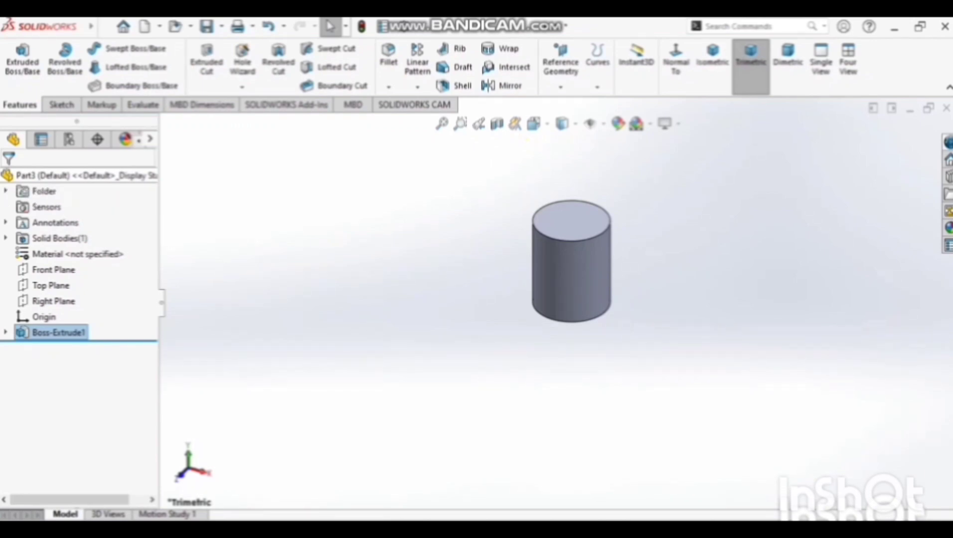
Shell the cylinder with a wall thickness of 0.20 mm, removing its top face.
left_click(455, 85)
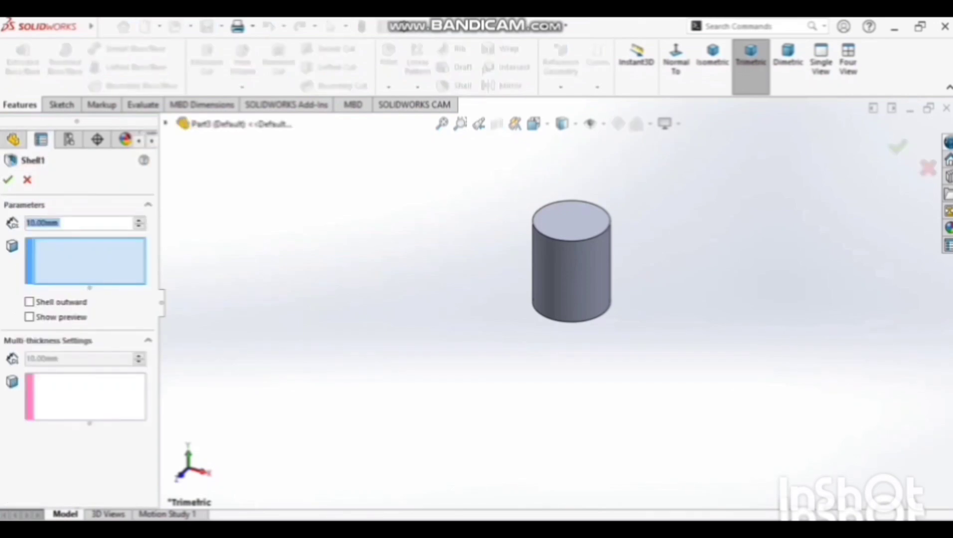
left_click(571, 223)
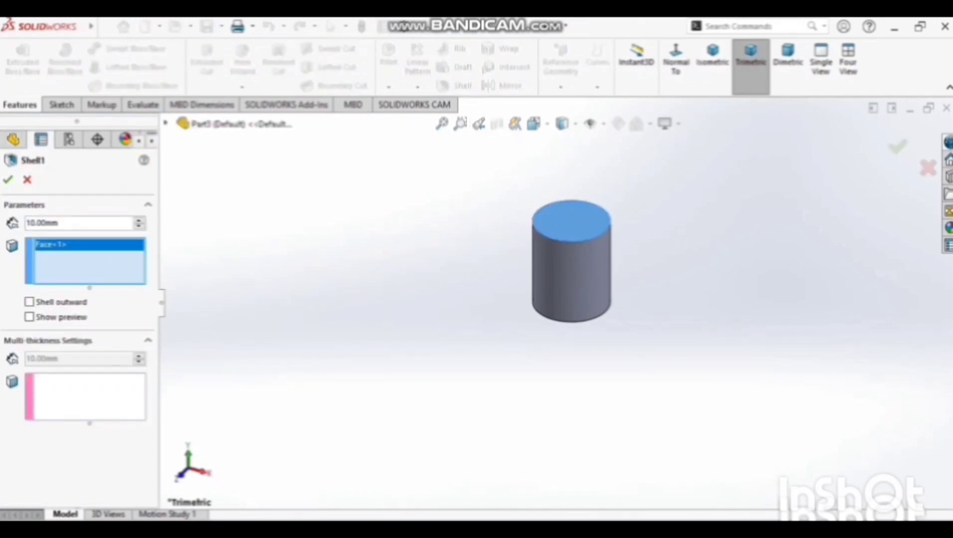
left_click(59, 224)
key("BackSpace")
key("BackSpace")
key("BackSpace")
key("BackSpace")
key("BackSpace")
key("BackSpace")
key("BackSpace")
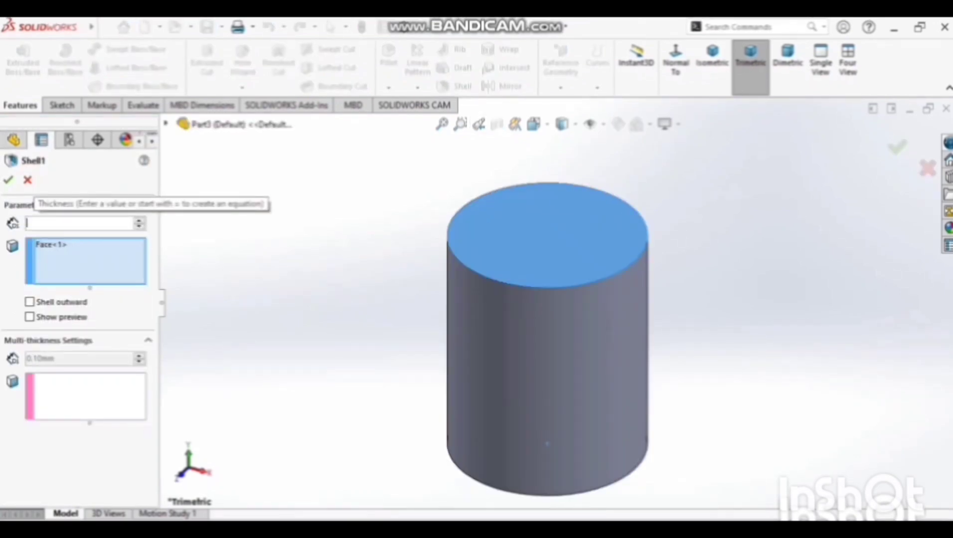
type("0")
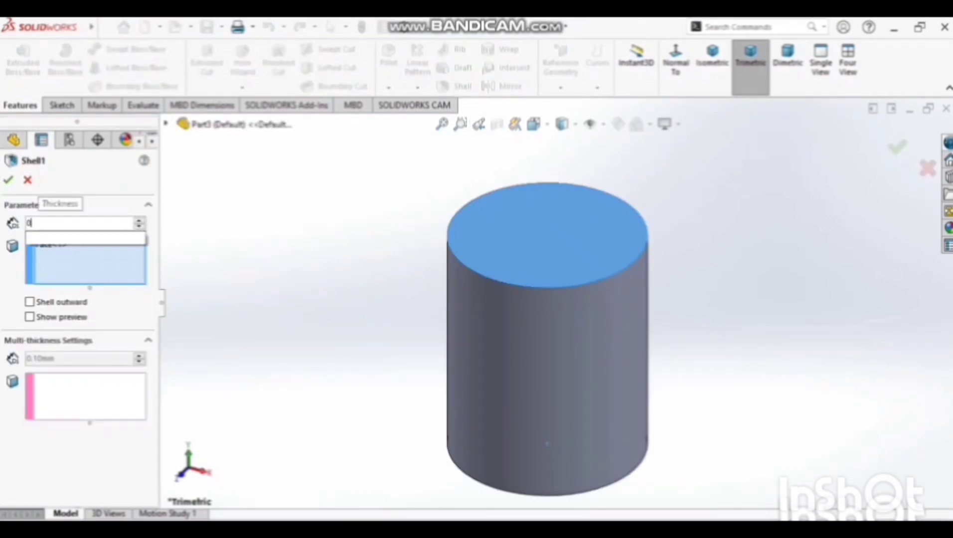
type(".20")
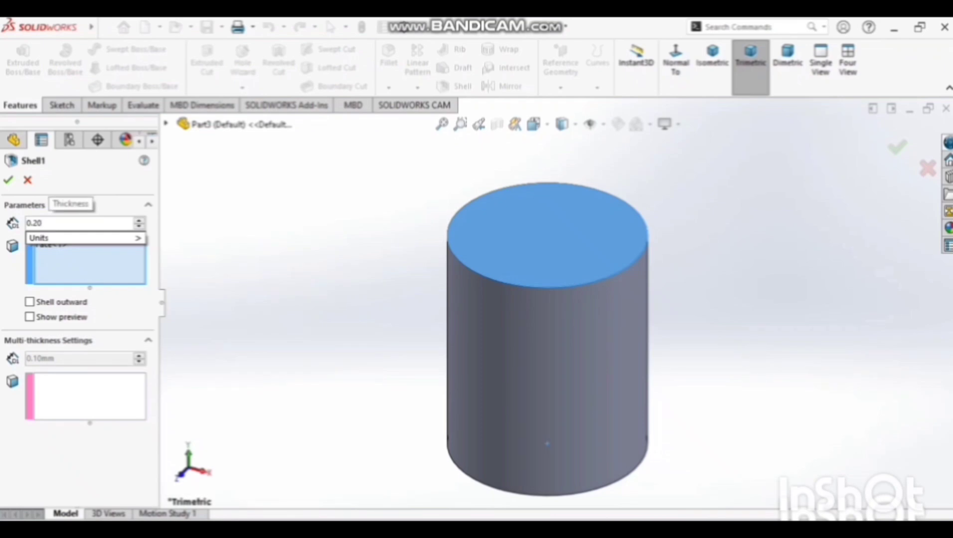
key("BackSpace")
type("0")
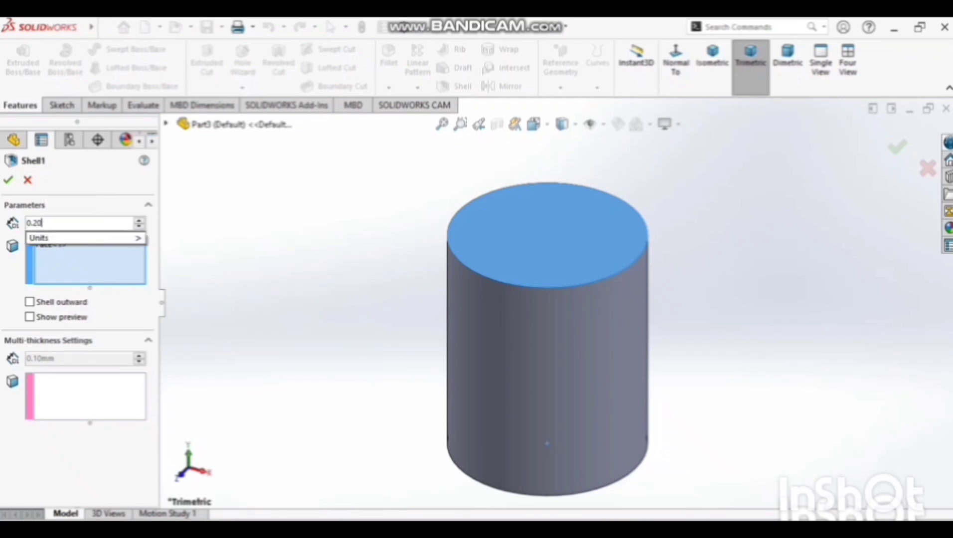
key("Return")
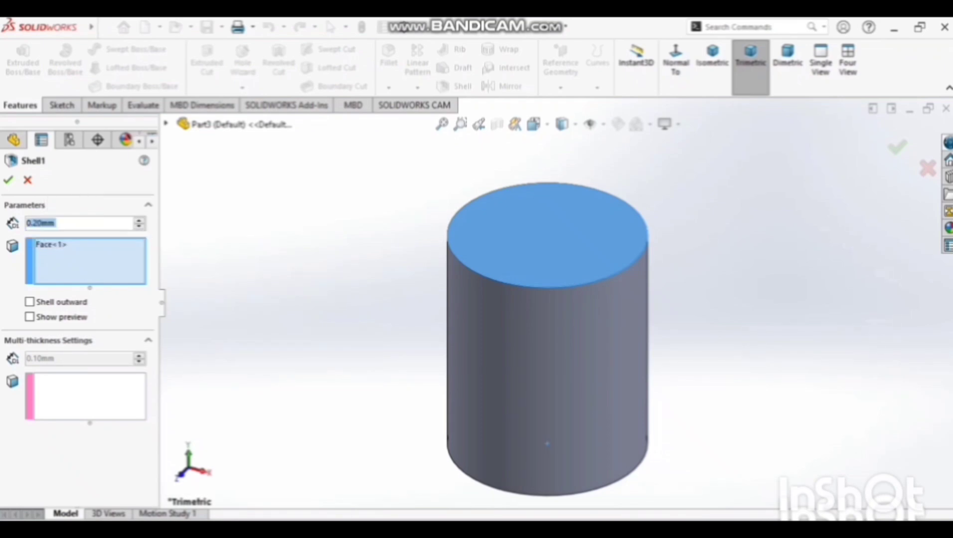
left_click(8, 180)
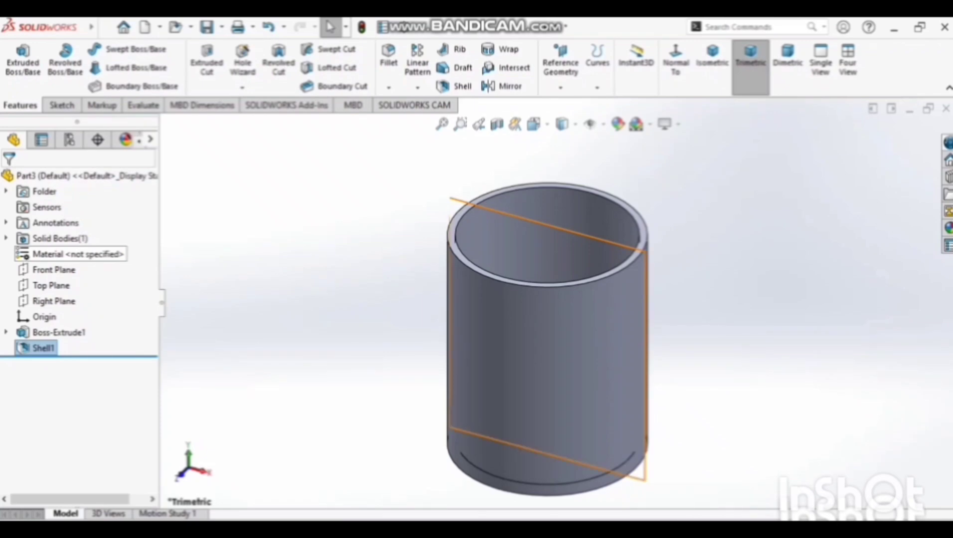
Sketch the handle outline on the Right Plane: about 0.84 mm out from the cup's wall, about 3.2 mm down, and diagonally back to the wall.
left_click(54, 302)
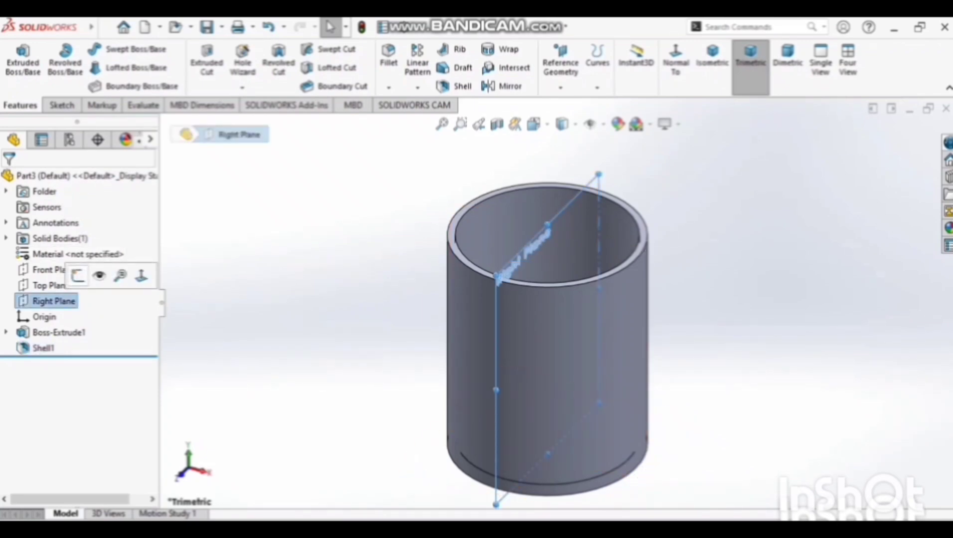
left_click(78, 276)
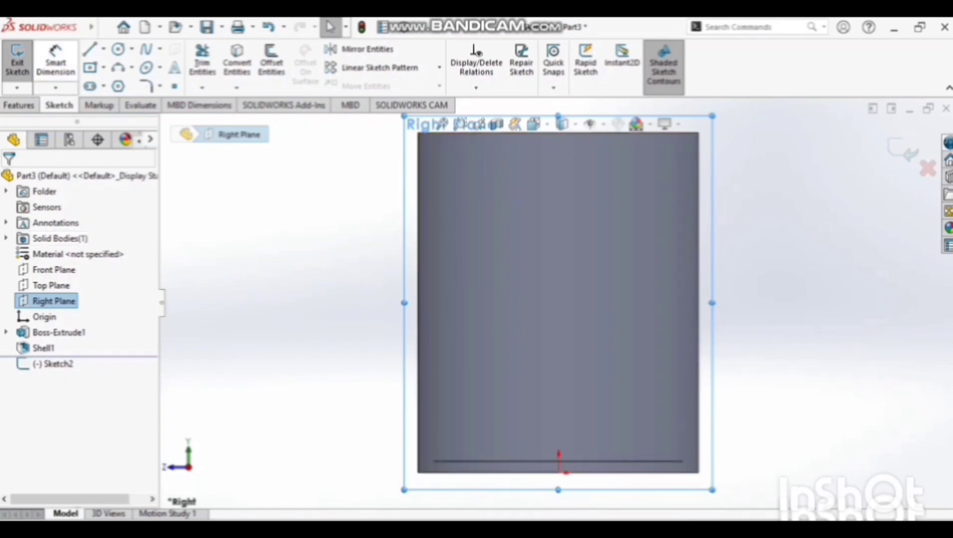
left_click(90, 49)
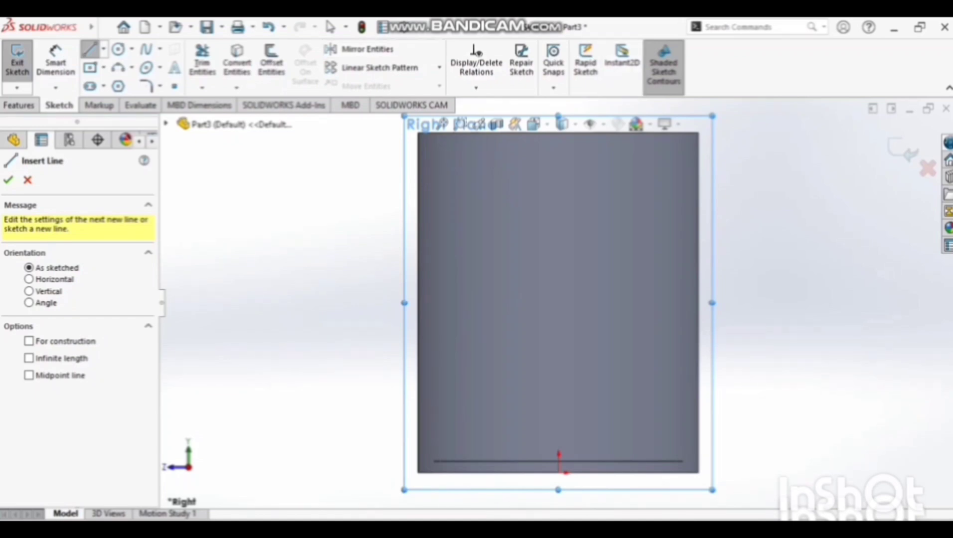
key("ctrl+8")
key("ctrl+8")
left_click(698, 168)
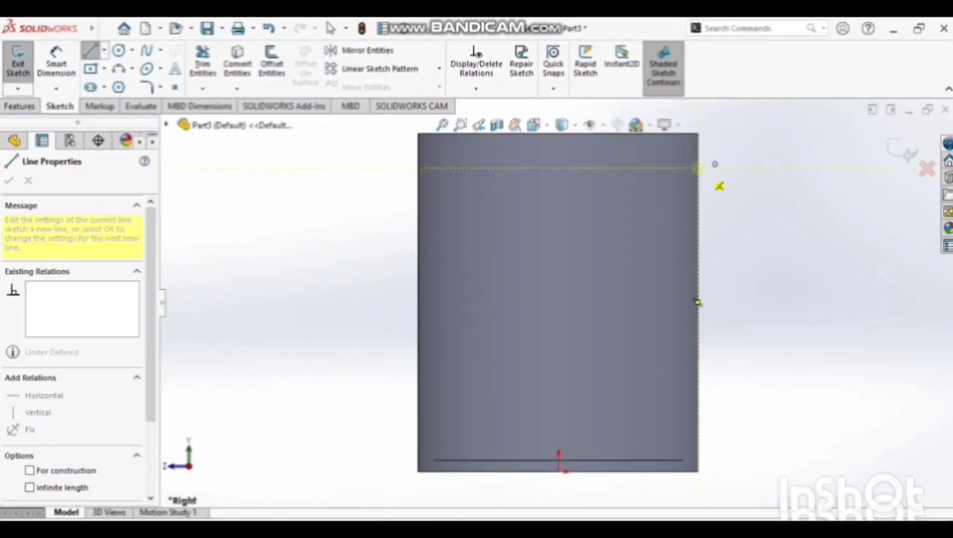
left_click(746, 168)
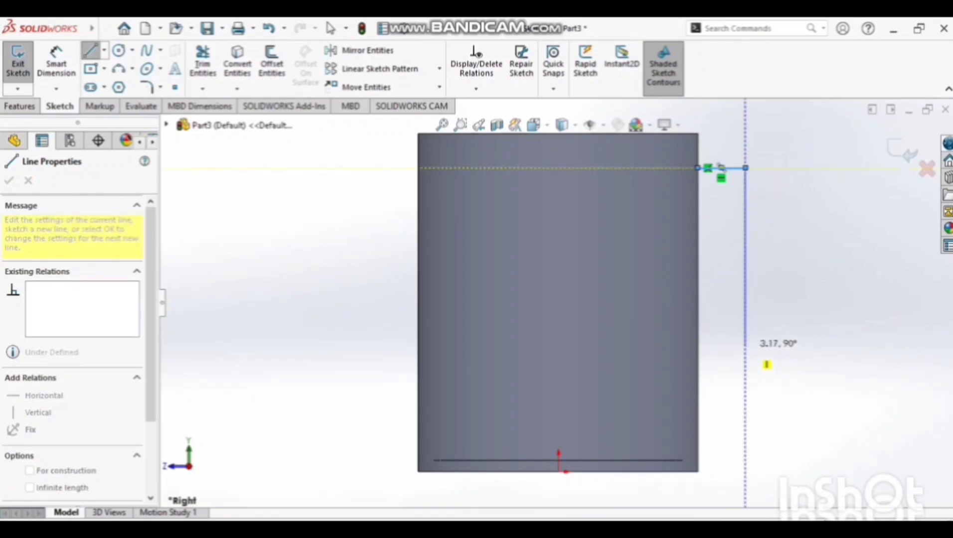
left_click(745, 346)
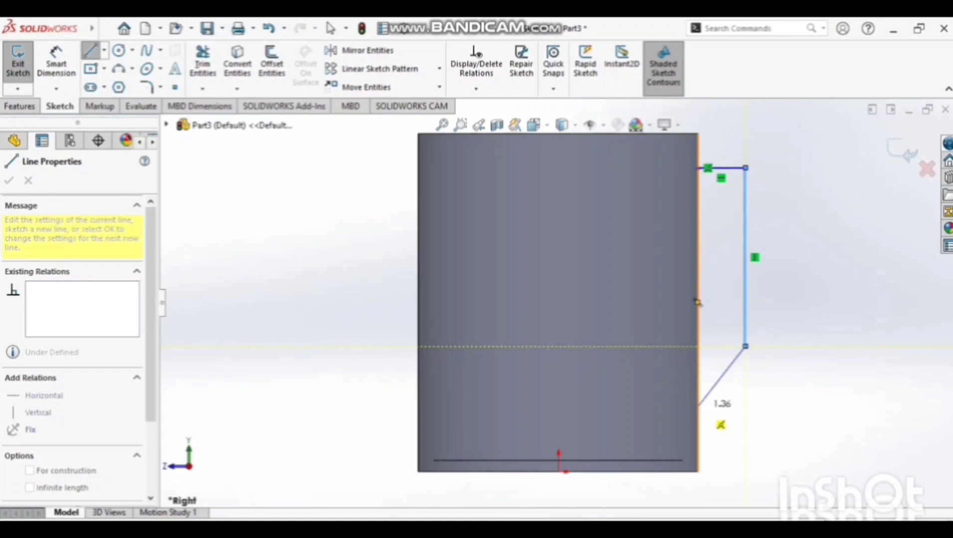
left_click(698, 410)
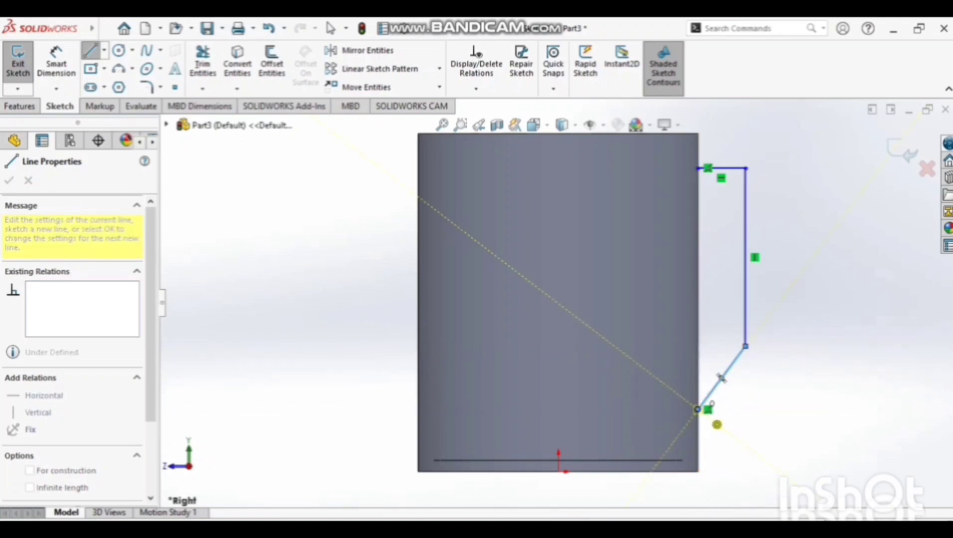
right_click(710, 399)
left_click(709, 390)
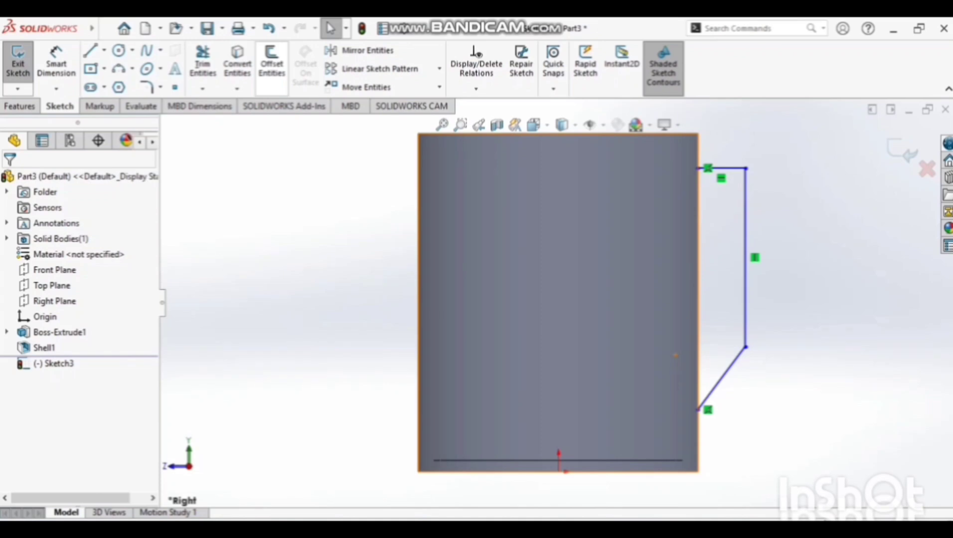
Offset the chain of handle lines inward, towards the cup, by 0.20 mm.
left_click(271, 63)
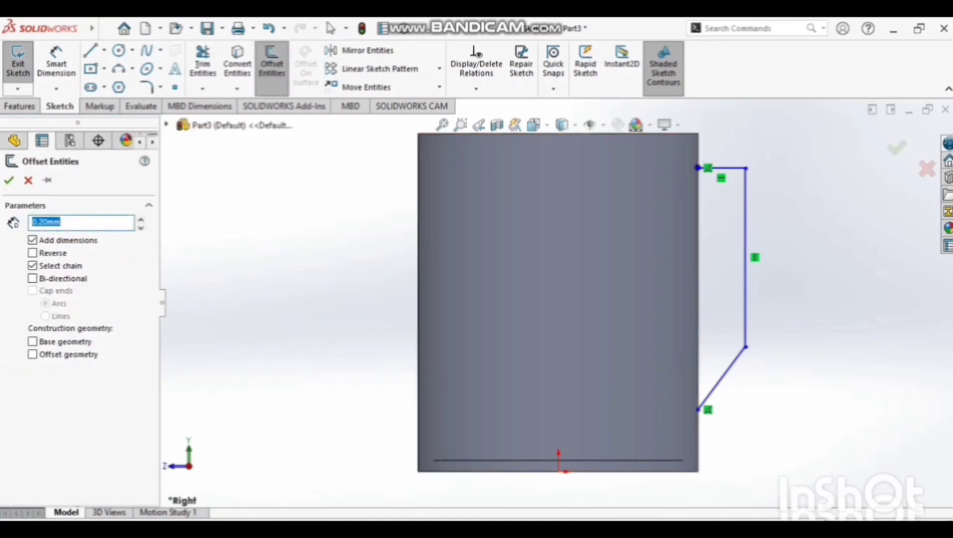
left_click(9, 180)
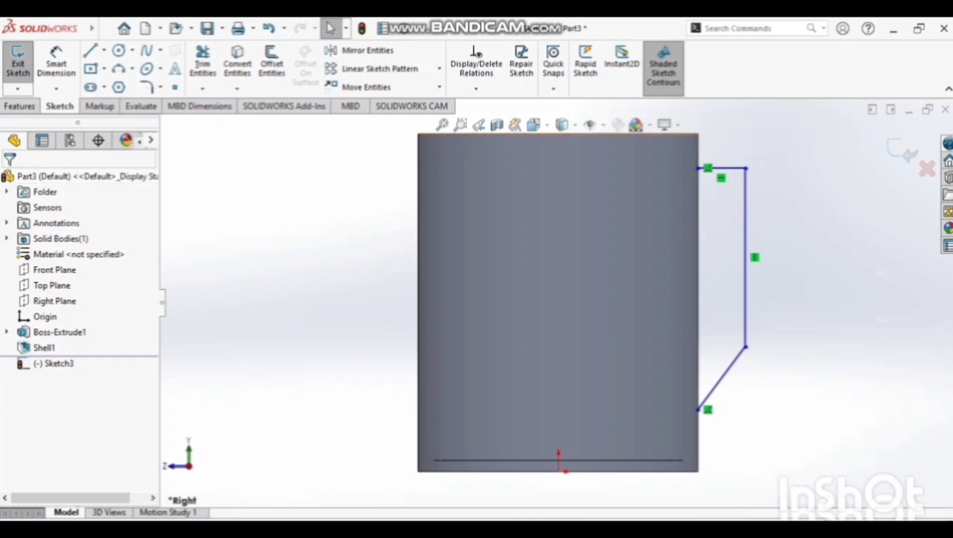
left_click(721, 169)
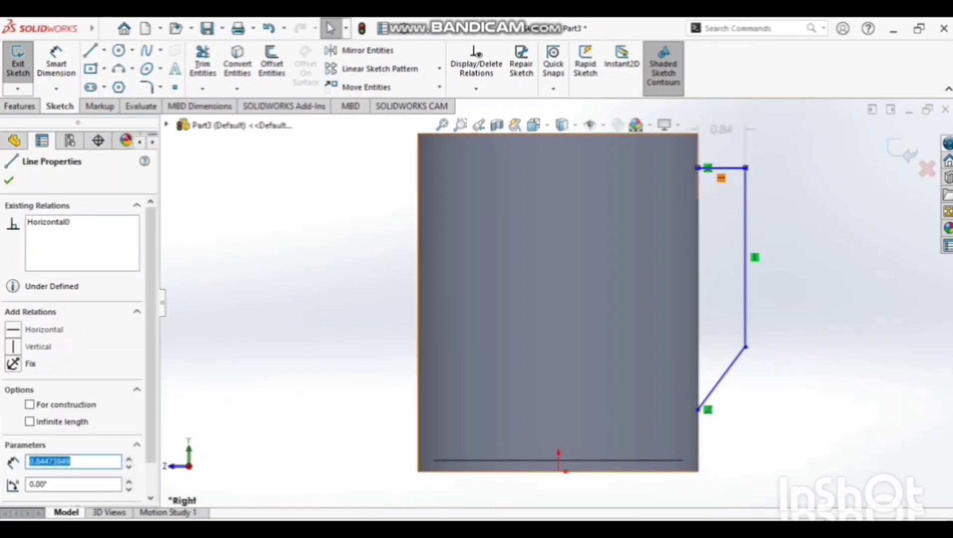
left_click(272, 62)
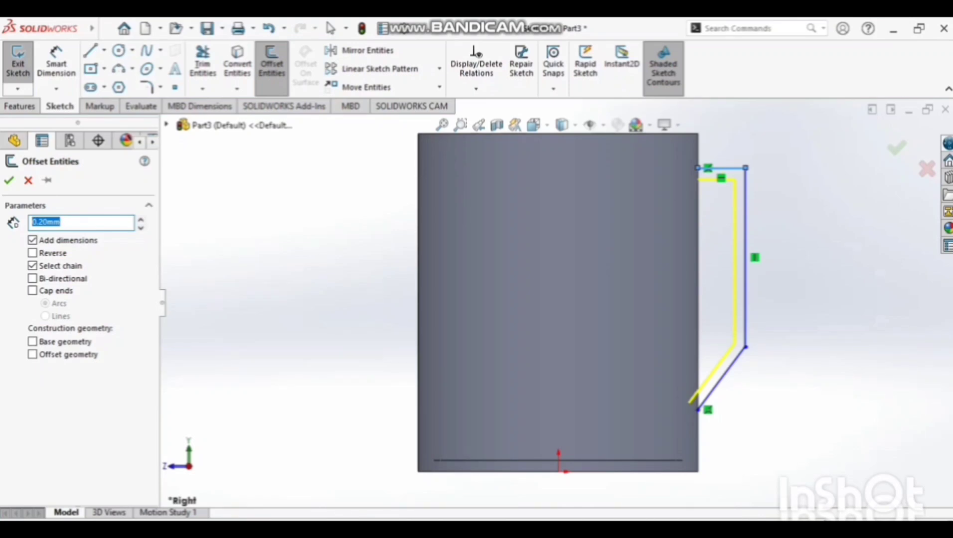
left_click(9, 180)
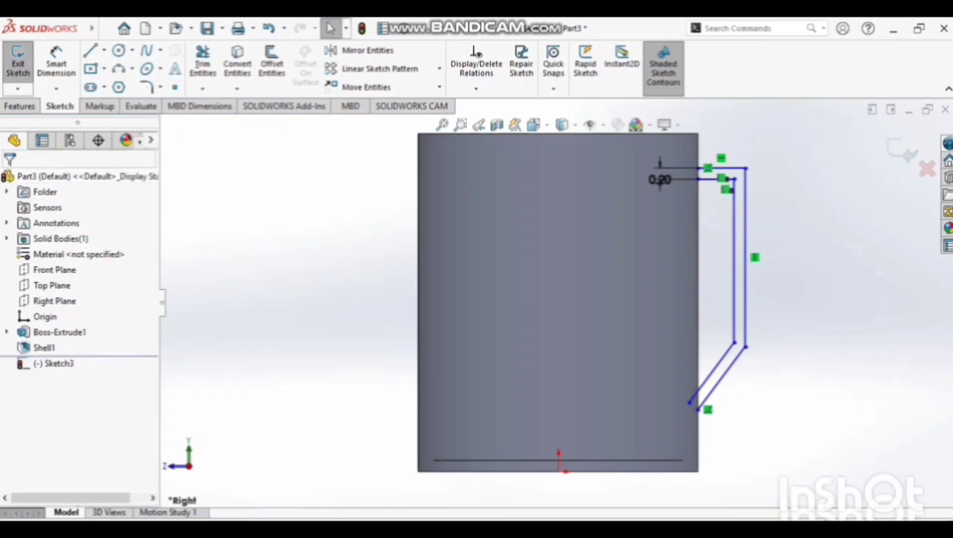
Dimension the inner horizontal line at the top of the handle and set its length to 1 mm.
left_click(55, 62)
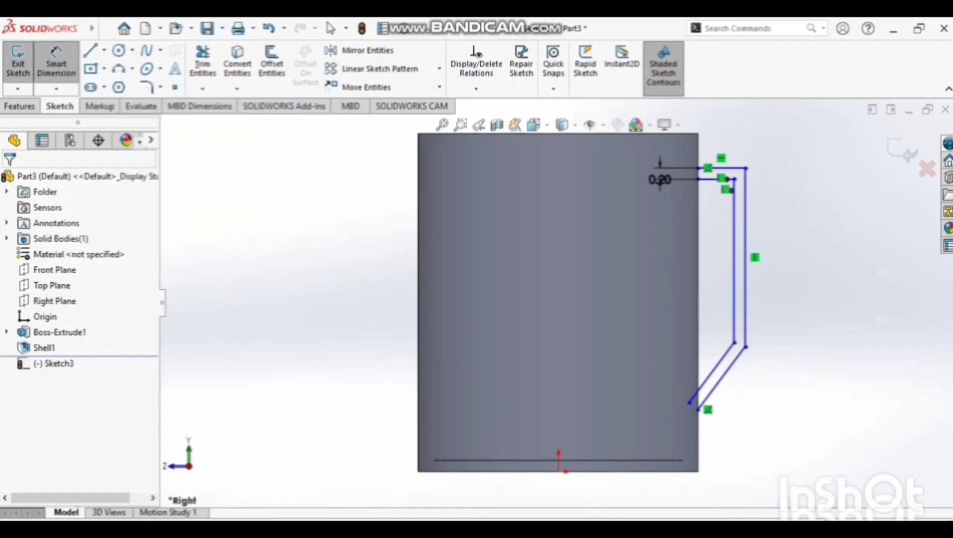
left_click(713, 179)
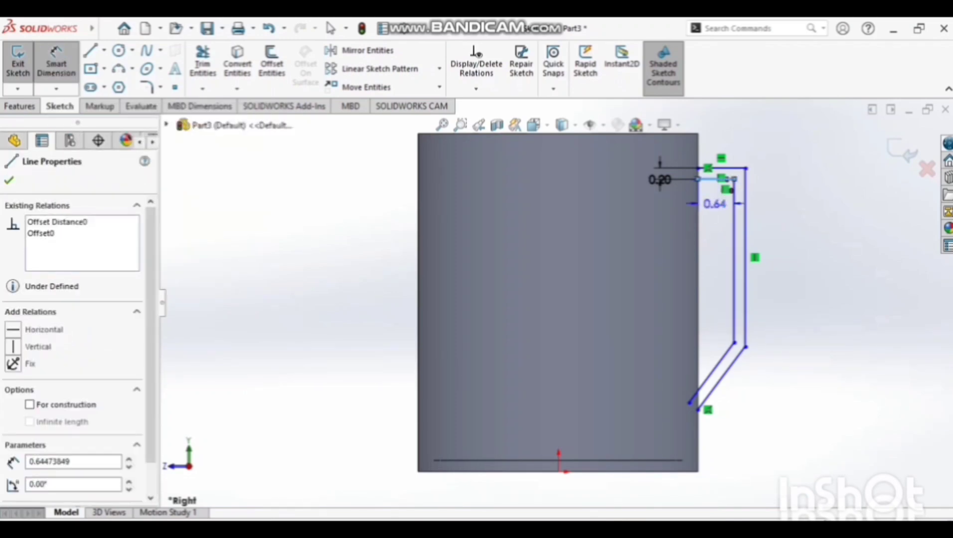
left_click(715, 213)
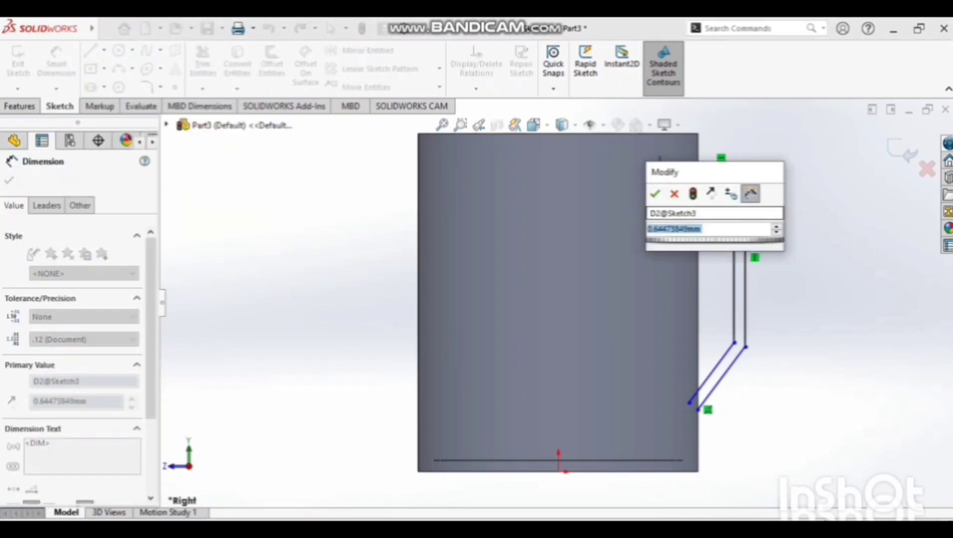
type("1")
key("Return")
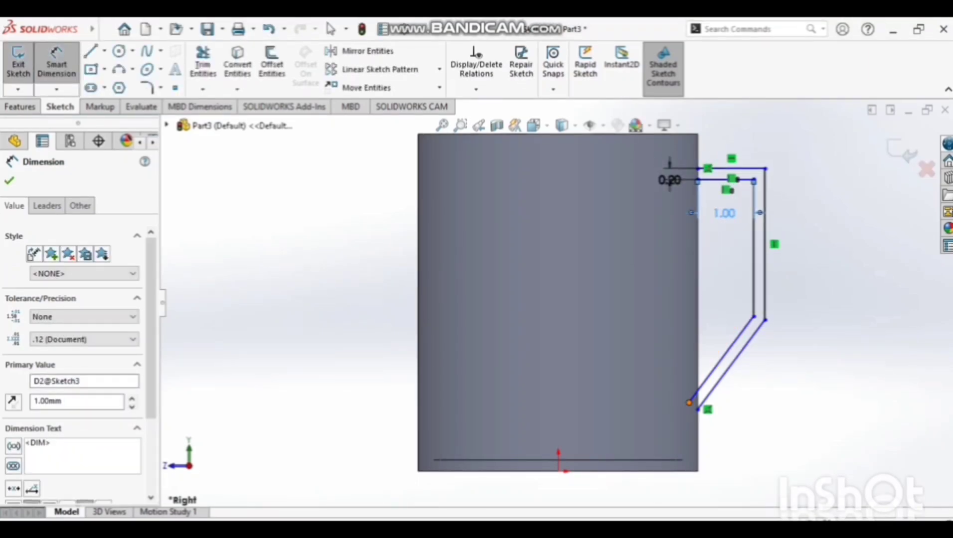
key("Escape")
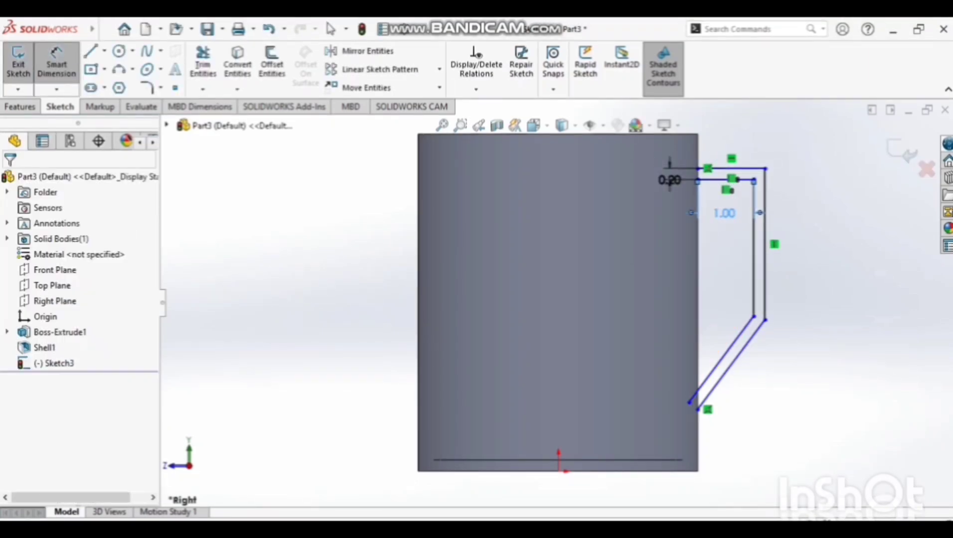
left_click(330, 28)
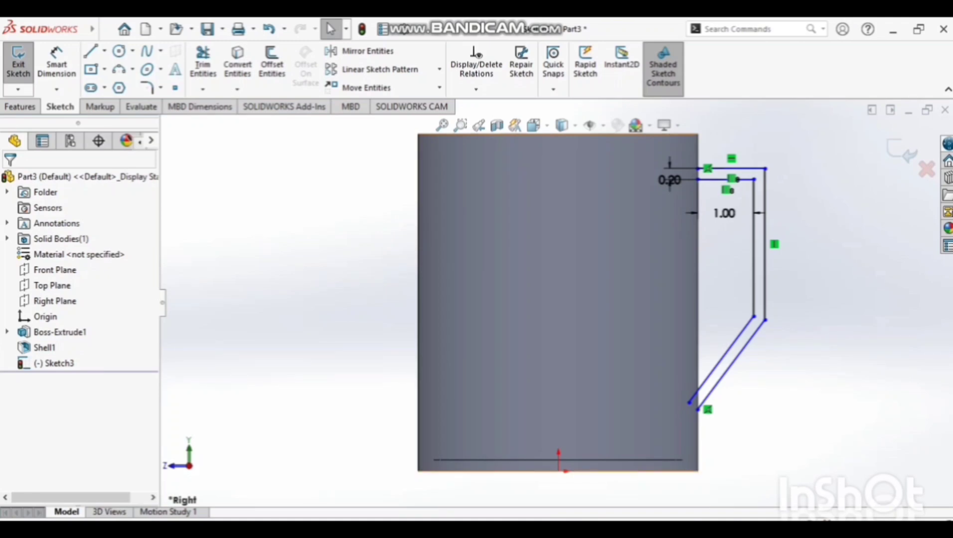
Move the lower free end of the inner diagonal handle line onto the cup's wall edge.
left_click(689, 403)
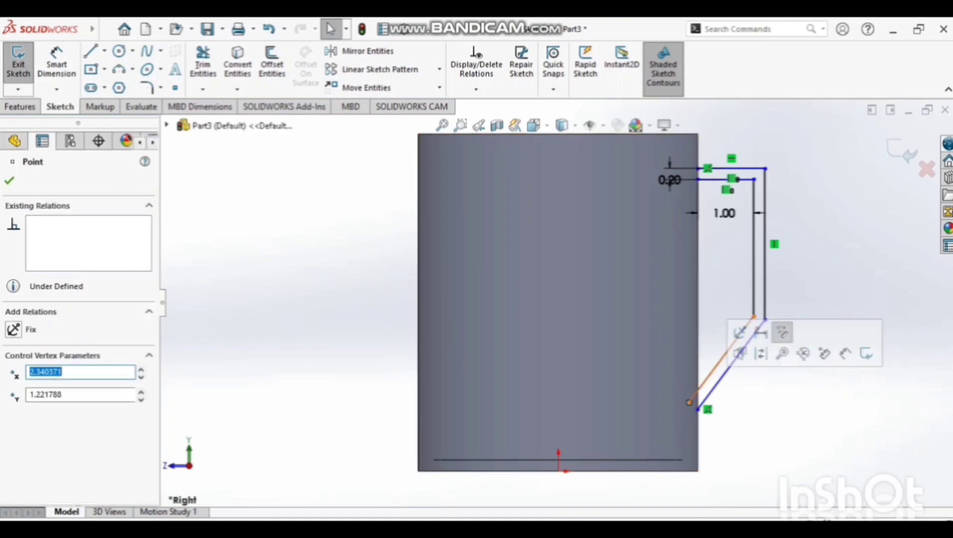
left_click(721, 359)
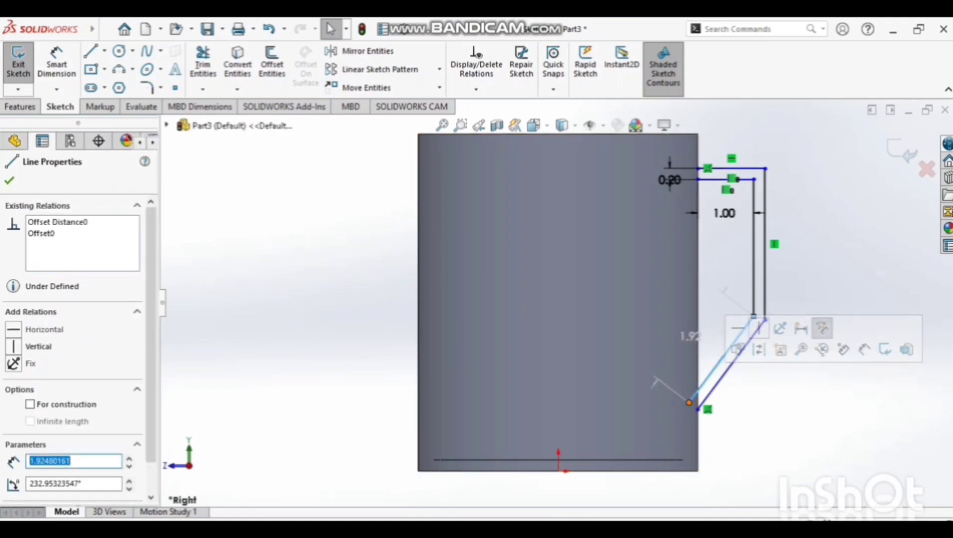
left_click(689, 403)
left_click_drag(690, 403, 697, 386)
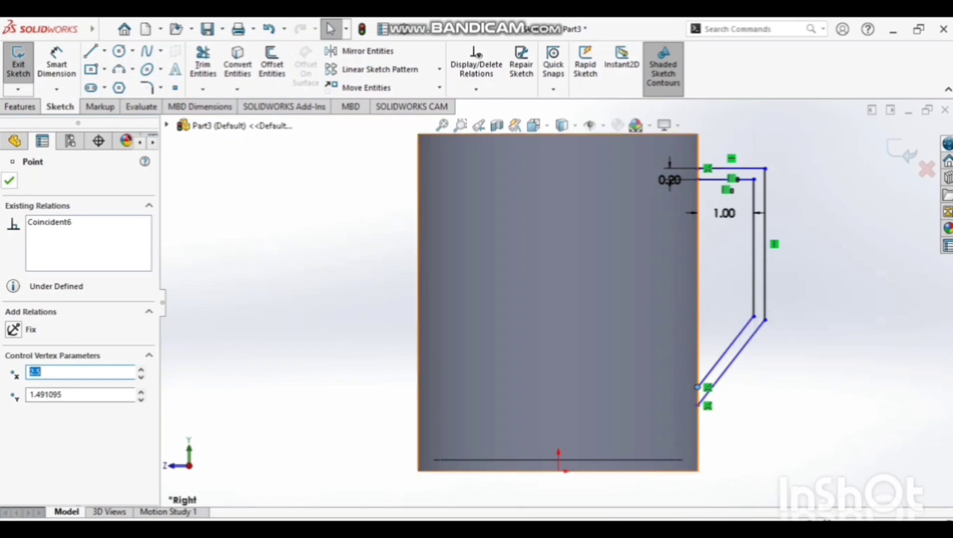
key("Escape")
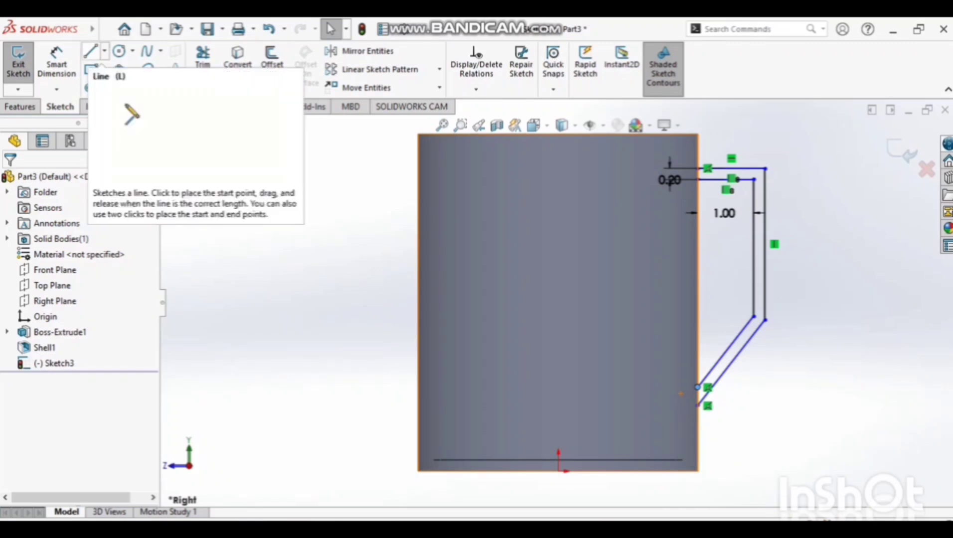
Close the handle profile with short vertical lines along the cup's wall, joining both line ends at the bottom and at the top.
left_click(91, 50)
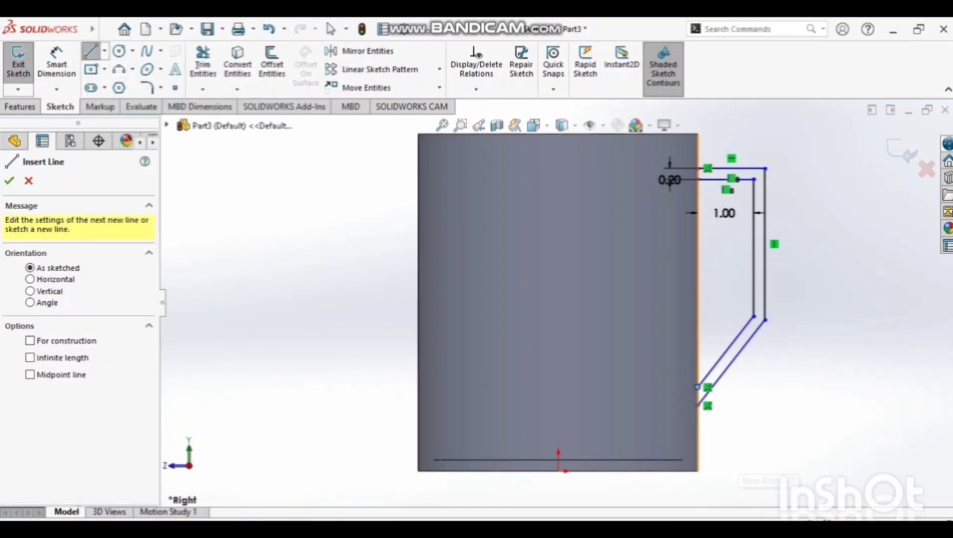
left_click(698, 387)
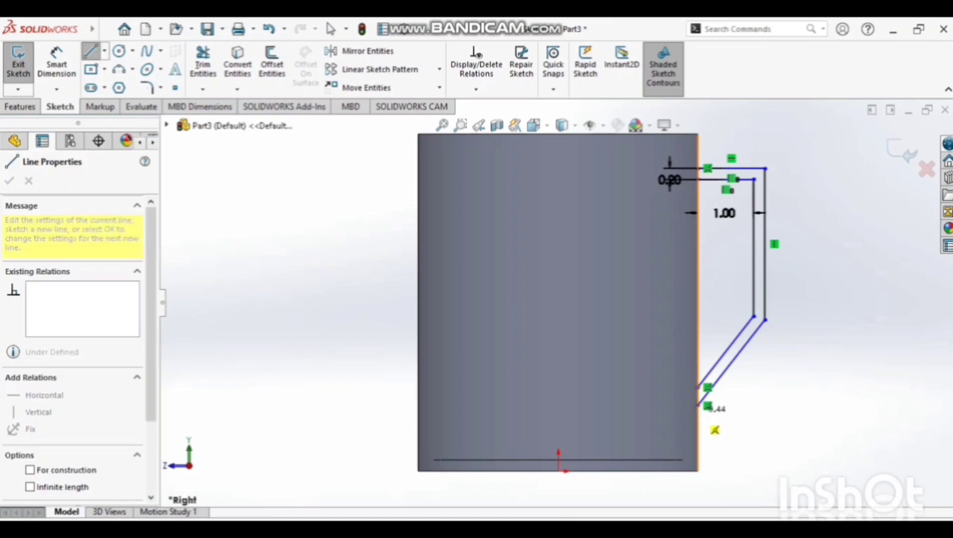
double_click(698, 405)
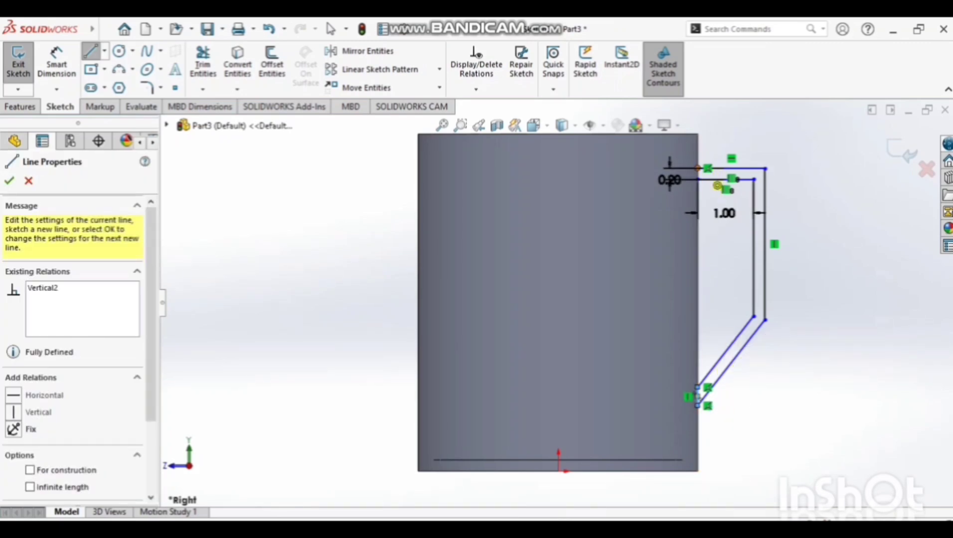
left_click(697, 169)
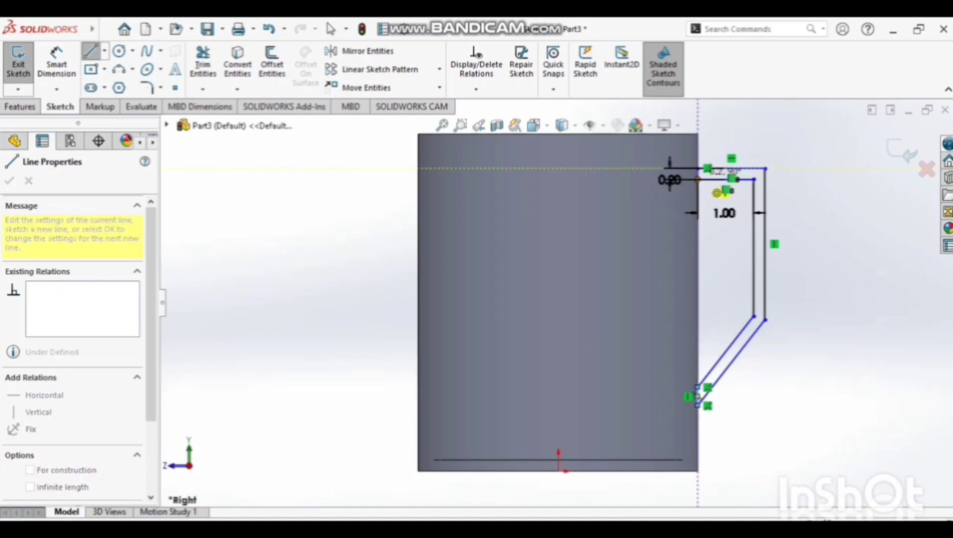
double_click(698, 180)
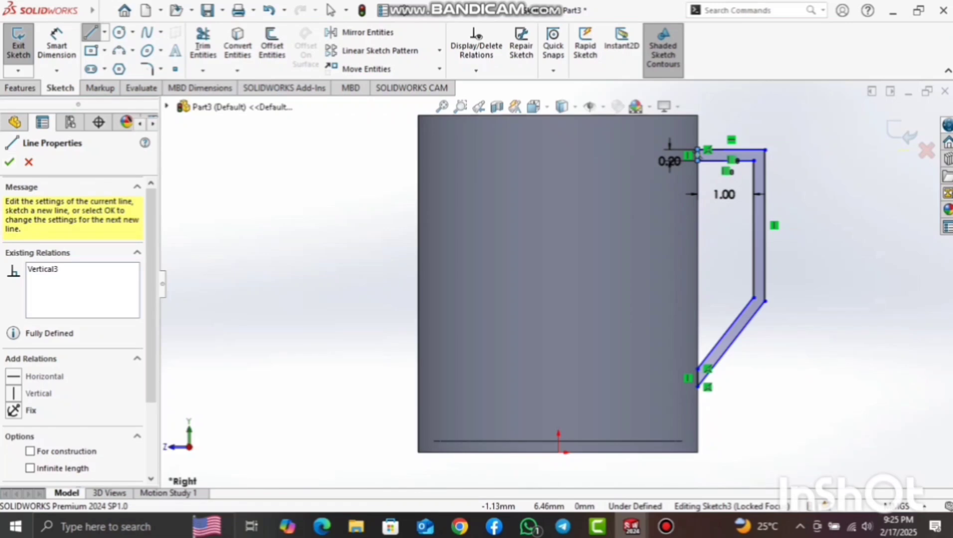
left_click(9, 162)
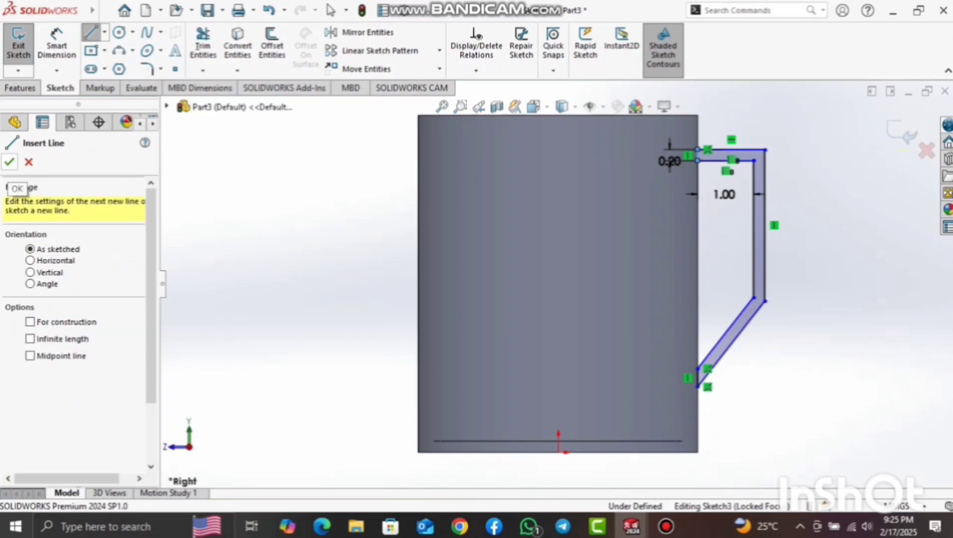
Extrude the closed handle profile as a boss with the Mid Plane end condition and a depth of 0.50 mm.
left_click(20, 88)
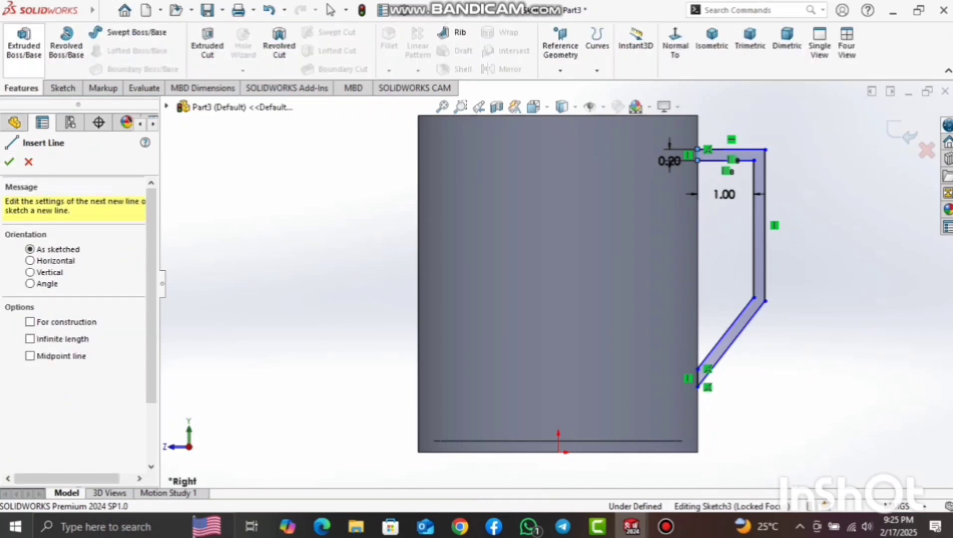
left_click(24, 46)
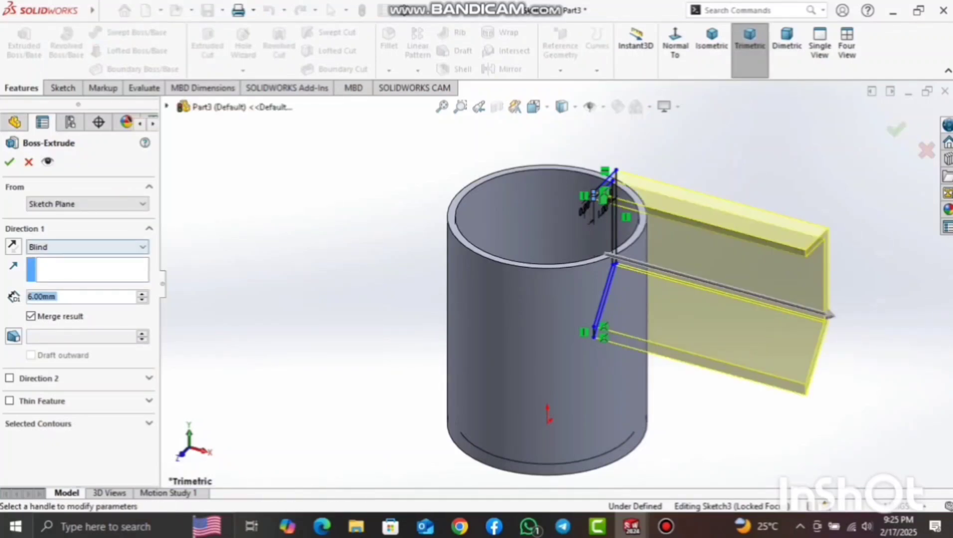
left_click(88, 247)
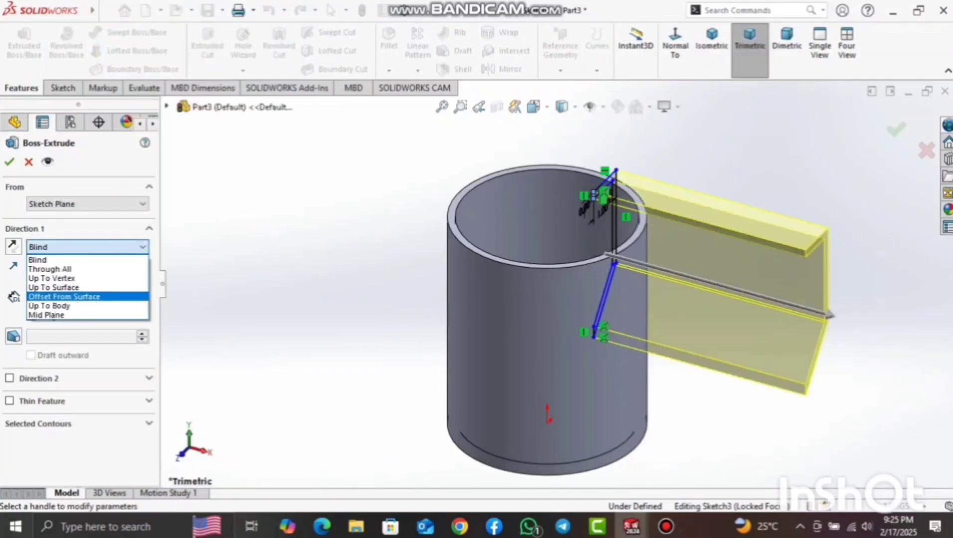
left_click(48, 311)
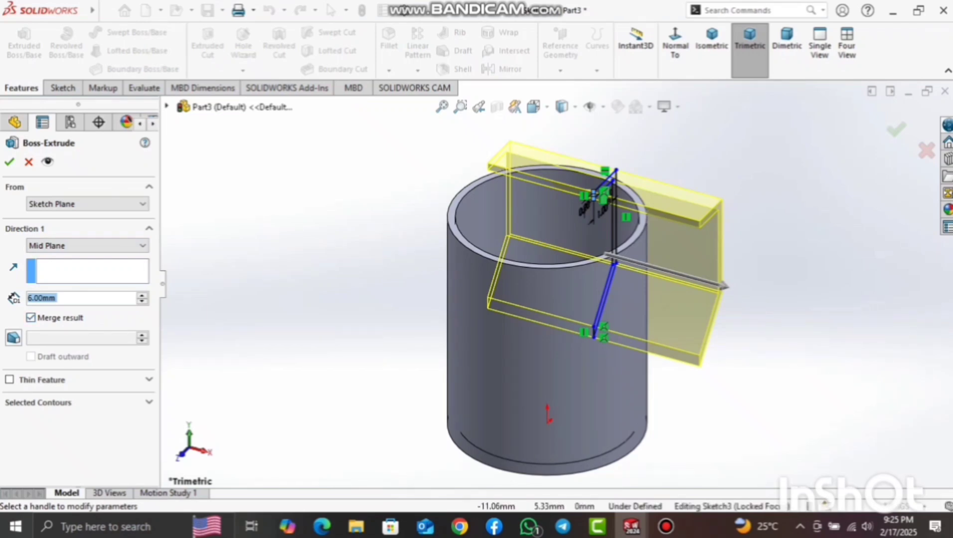
key("BackSpace")
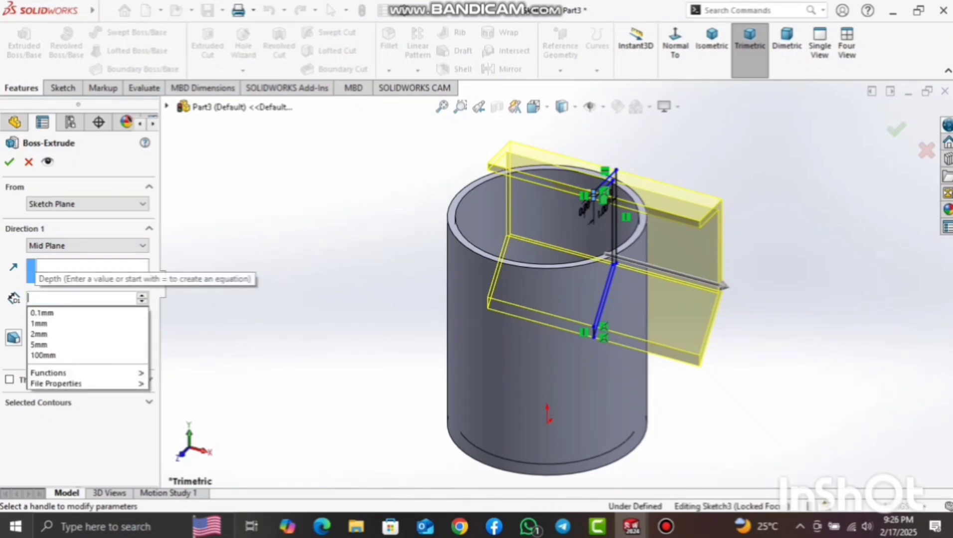
type("1")
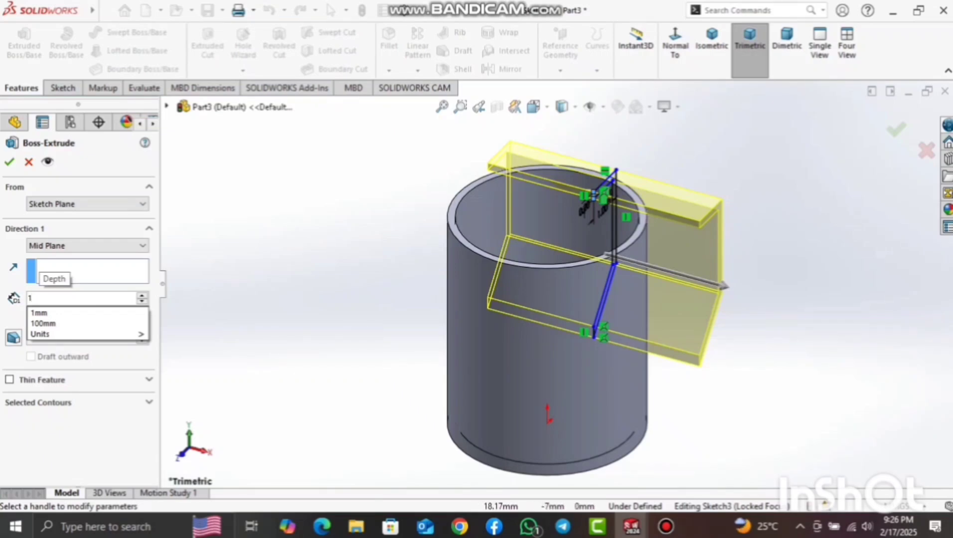
middle_click_drag(892, 321, 770, 379)
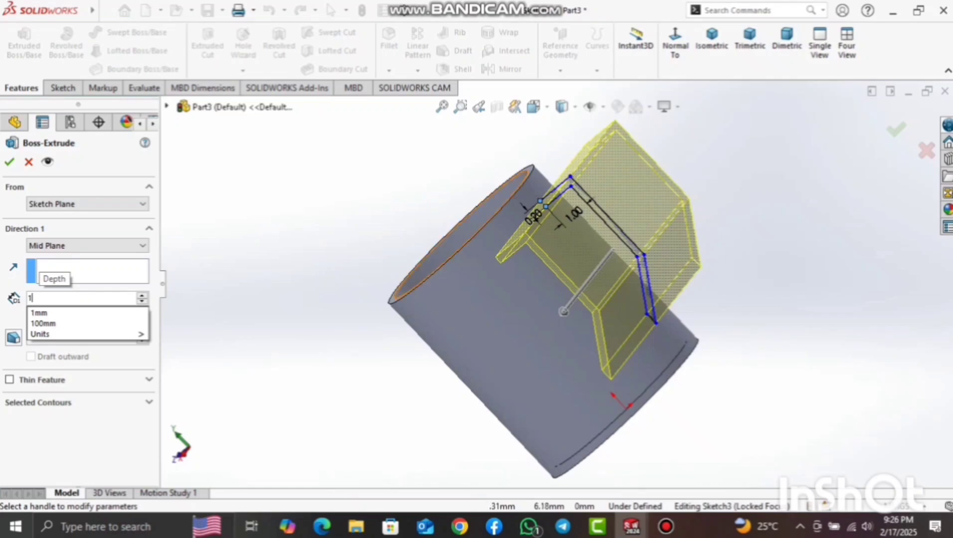
key("BackSpace")
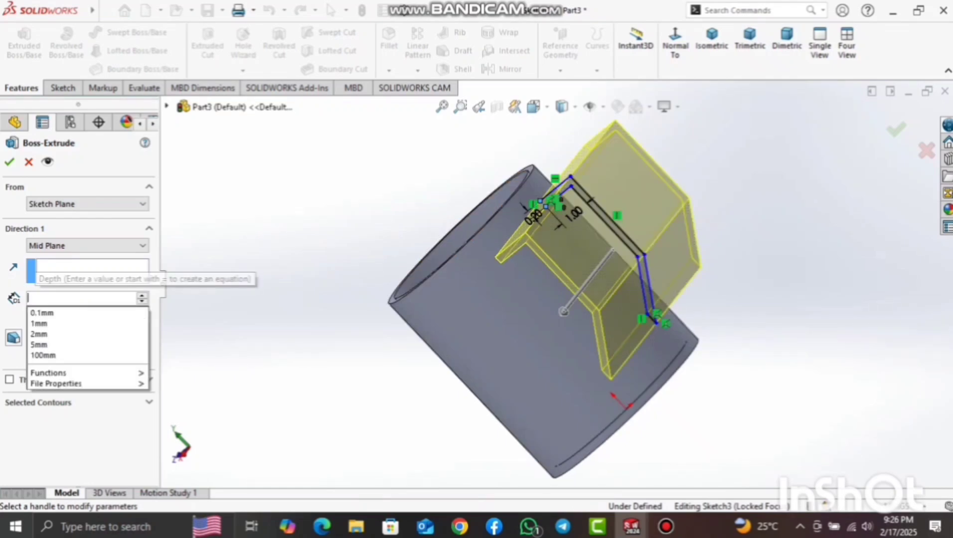
type("0.")
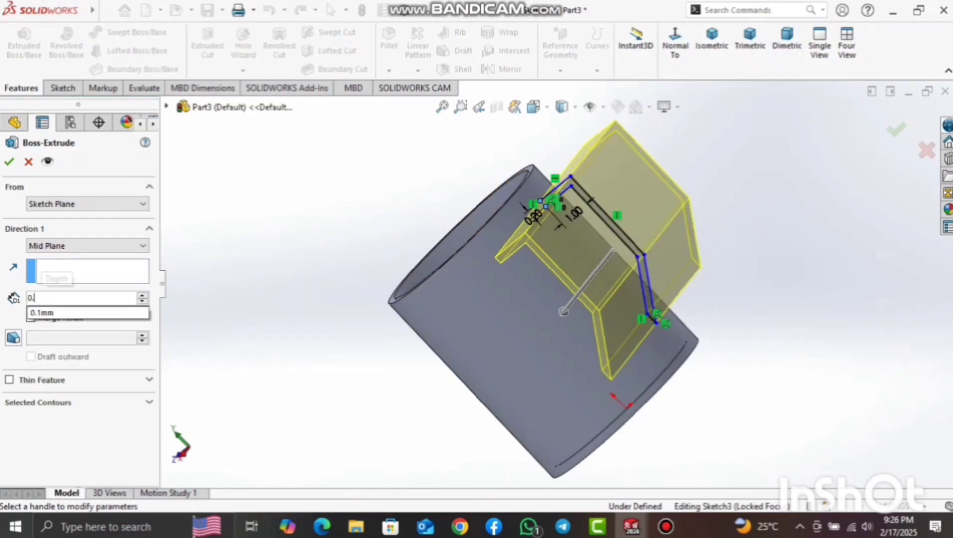
type("1")
type("5")
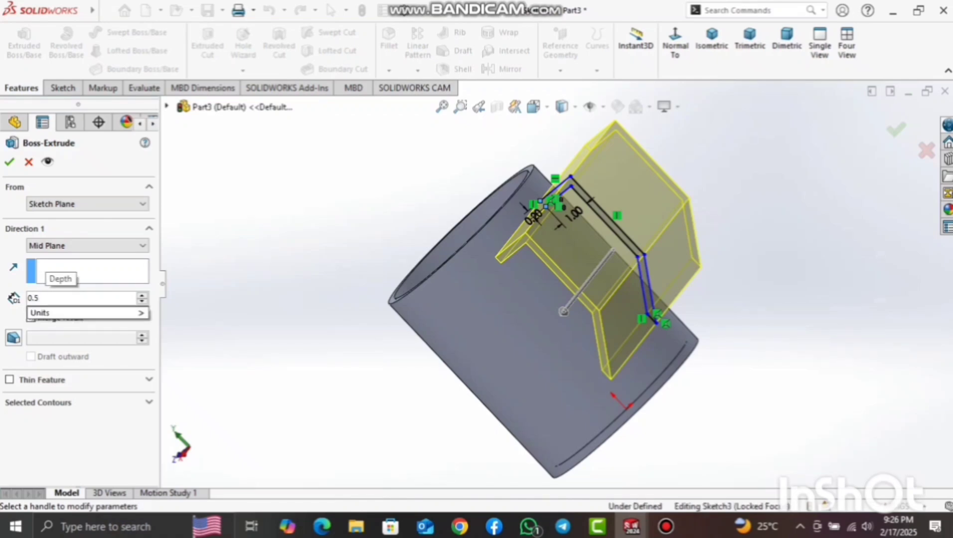
key("Return")
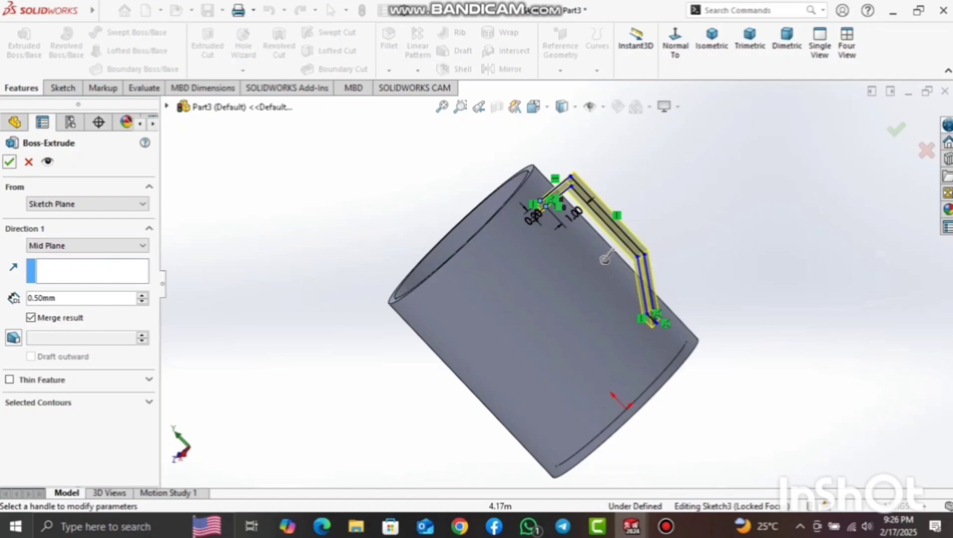
middle_click_drag(733, 314, 615, 329)
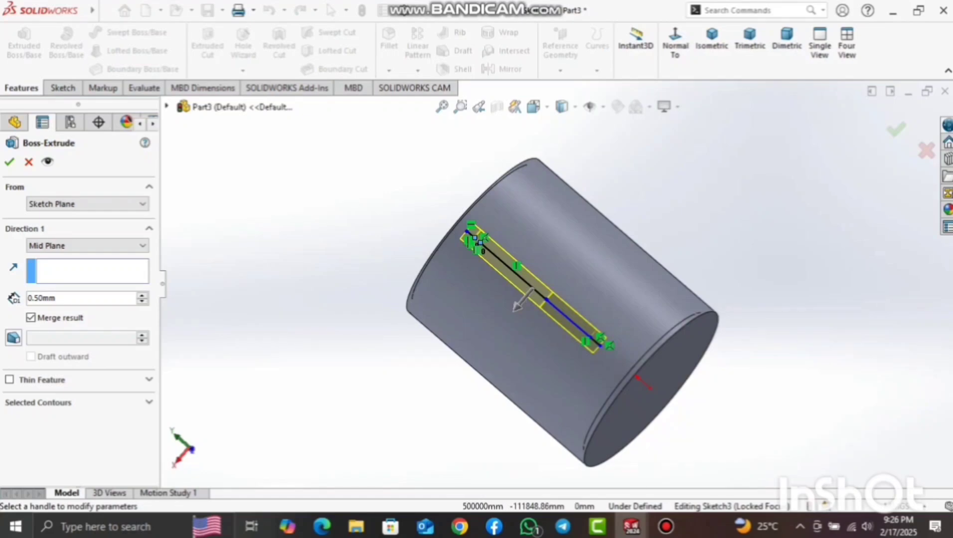
left_click(9, 161)
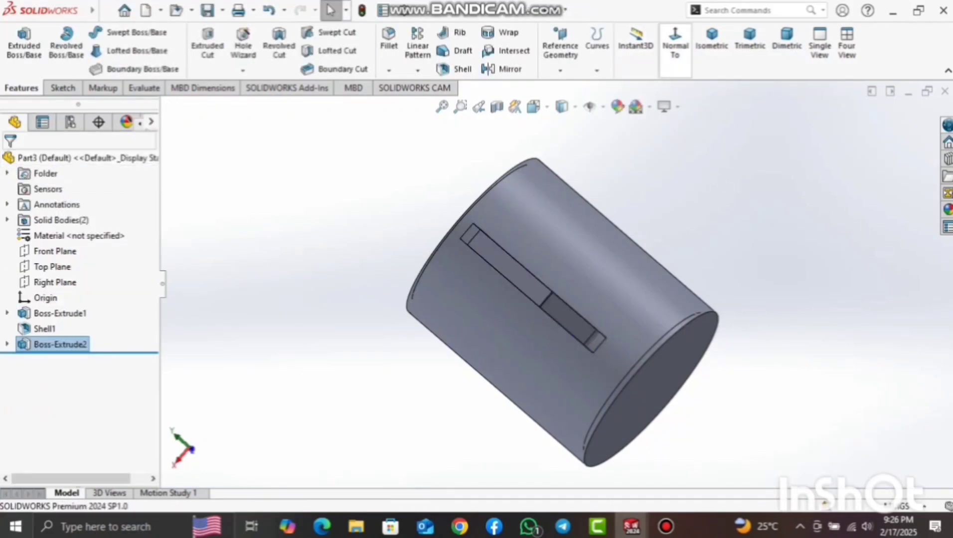
Fillet the handle's inner and outer edges at the upper corner and the lower bend with a 0.10 mm radius.
left_click(675, 45)
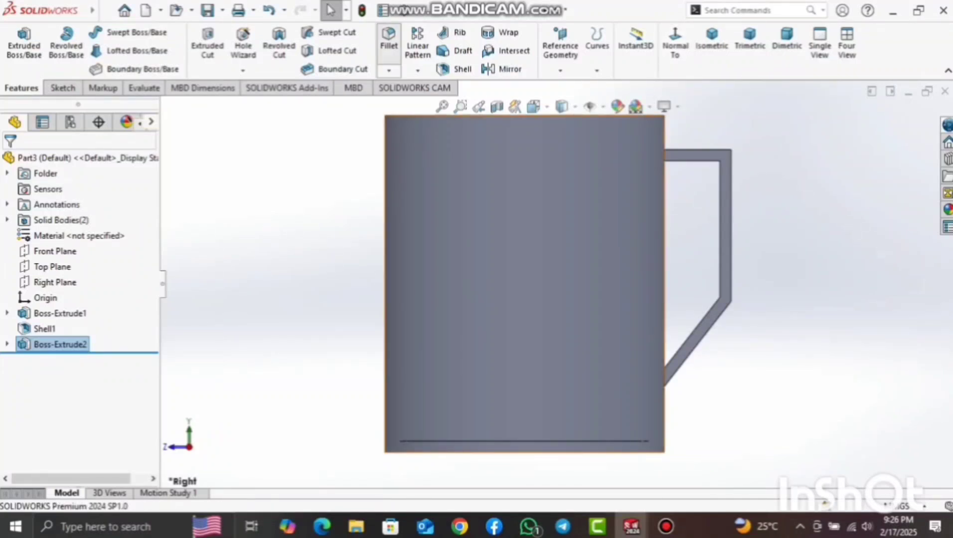
left_click(389, 45)
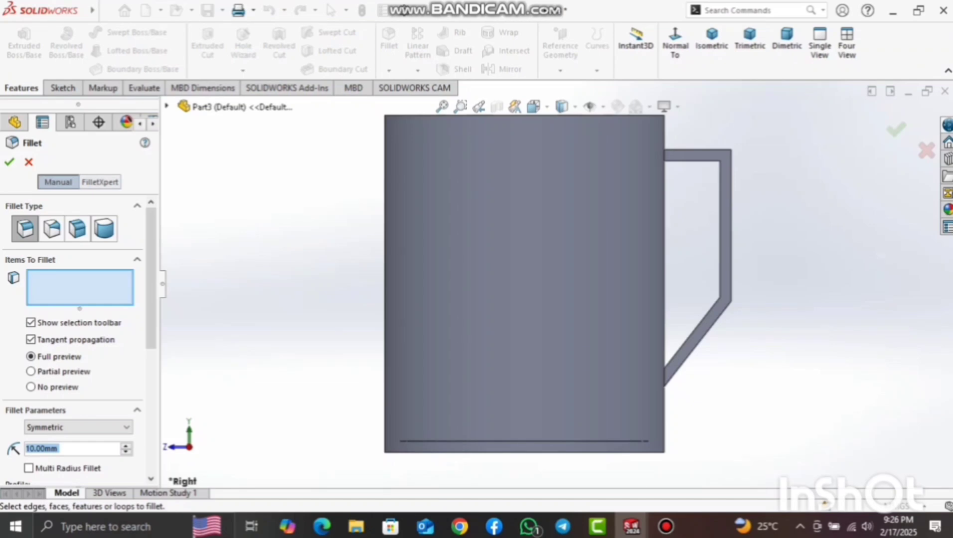
key("BackSpace")
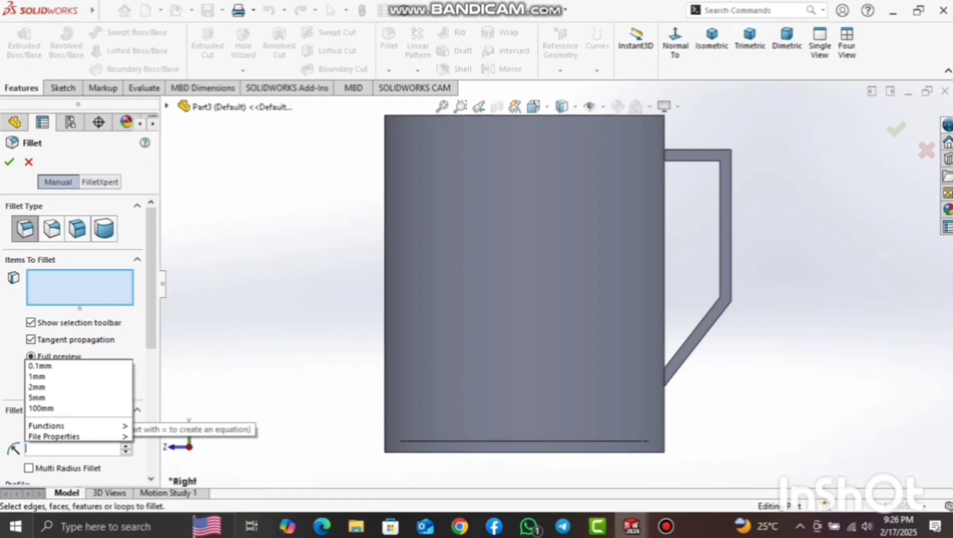
type("0.1")
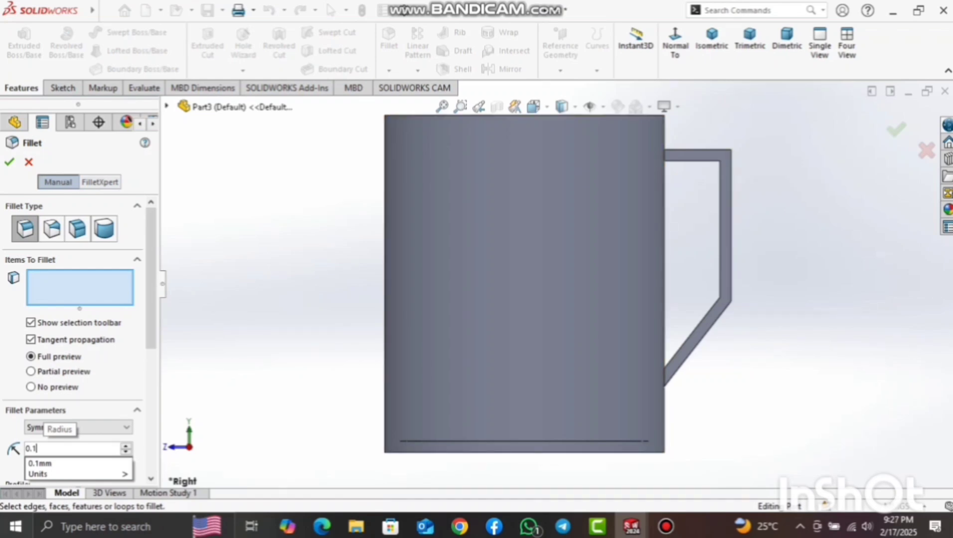
middle_click_drag(727, 267, 661, 277)
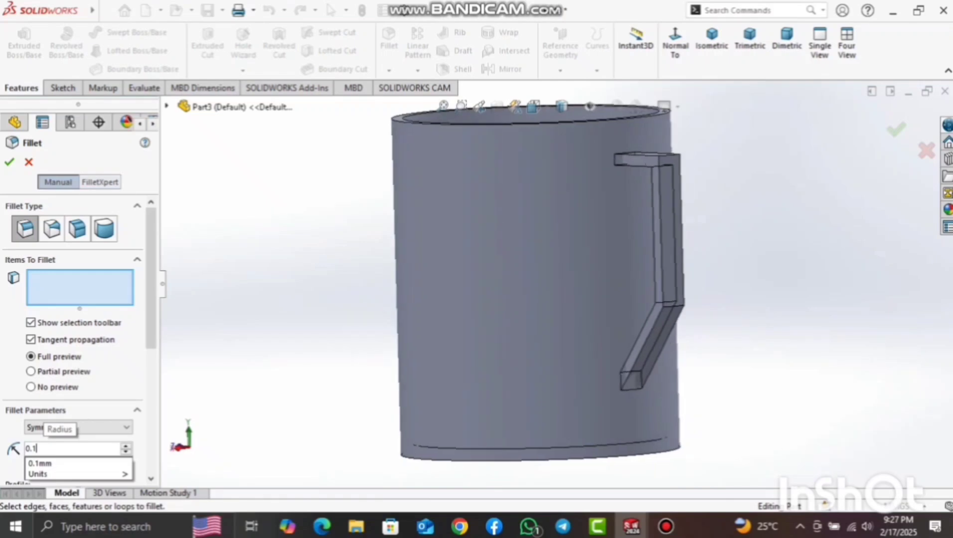
left_click(669, 157)
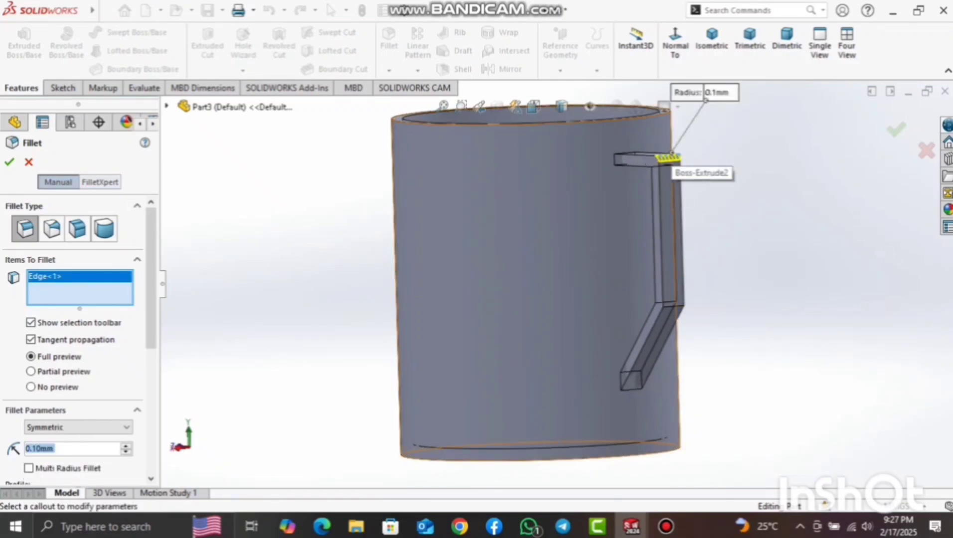
left_click(667, 302)
left_click(671, 305)
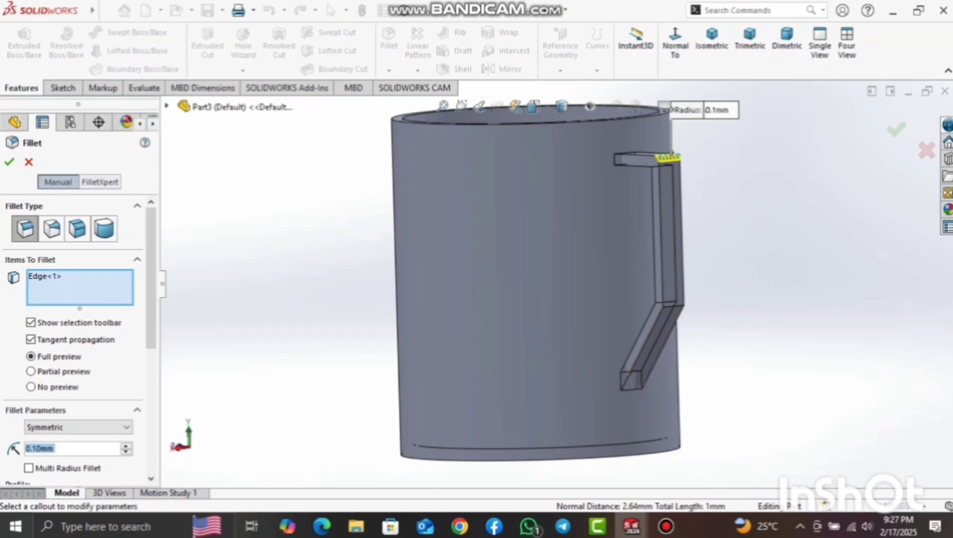
left_click(672, 306)
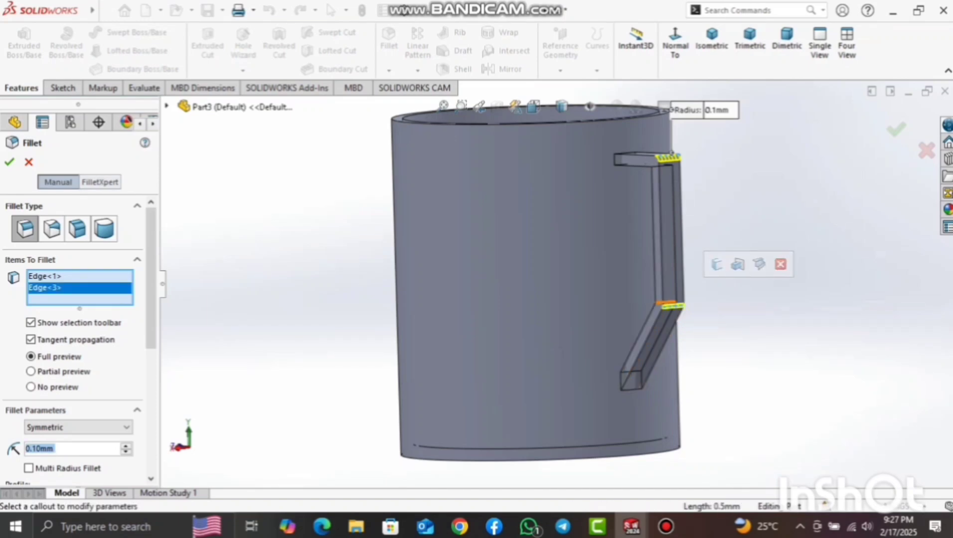
left_click(664, 302)
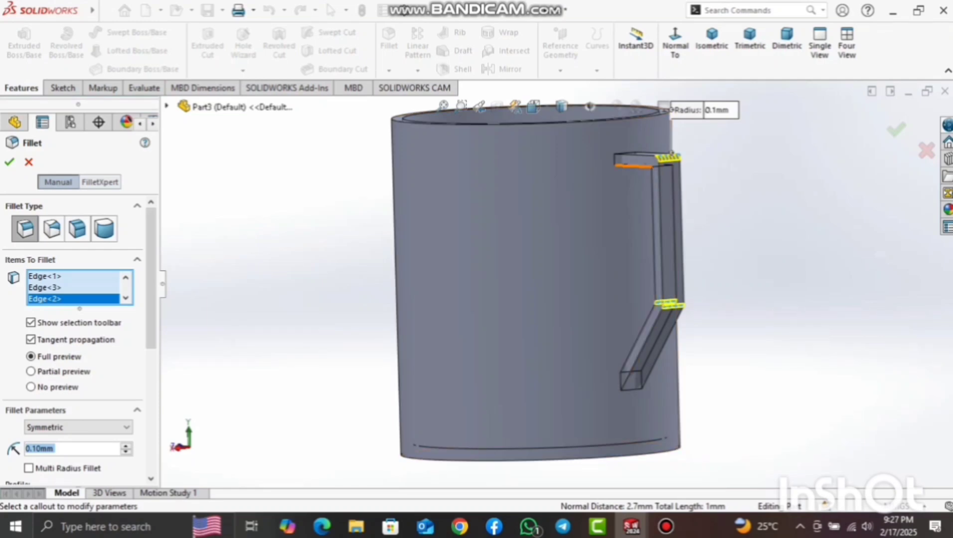
left_click(658, 166)
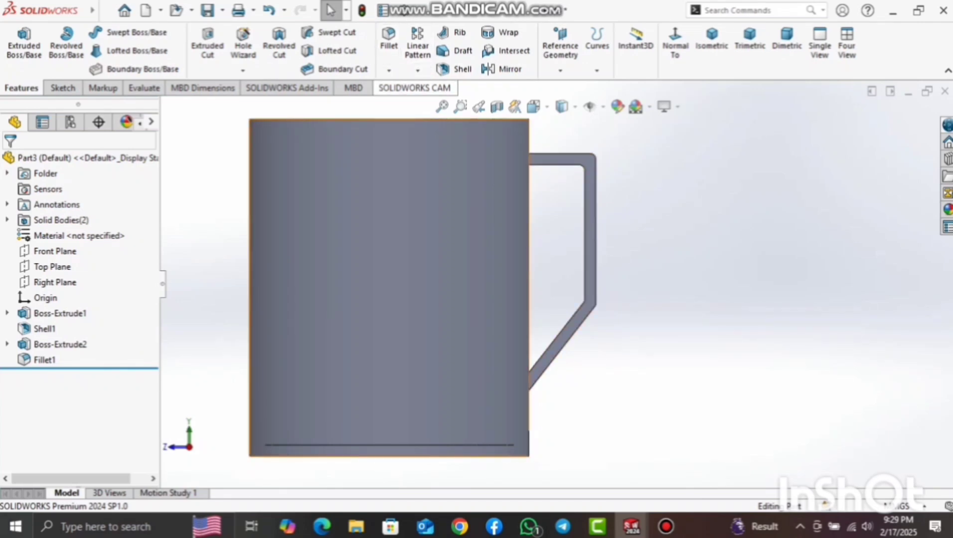
Apply the candy apple red appearance from the Painted category to the whole cup.
left_click(947, 210)
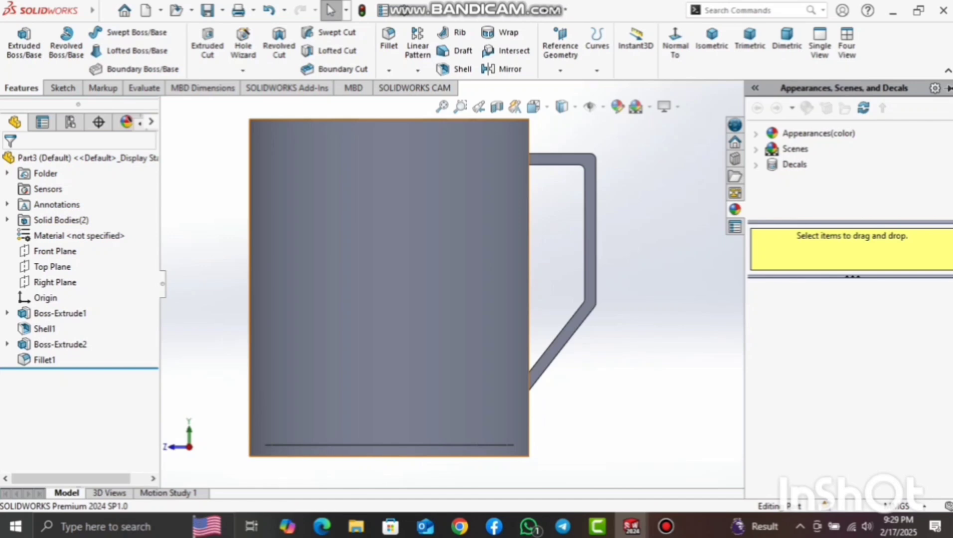
left_click(756, 134)
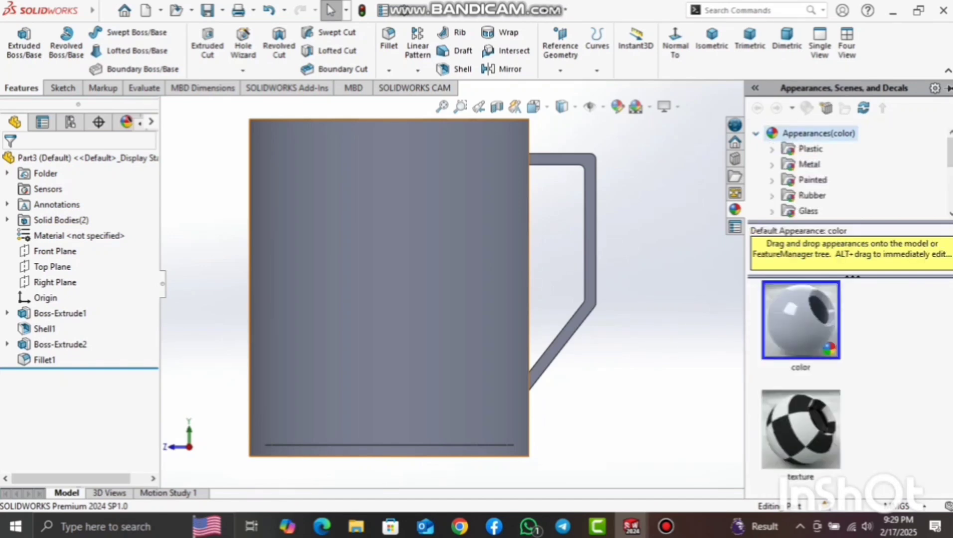
scroll(809, 172, "down", 1)
scroll(811, 179, "up", 1)
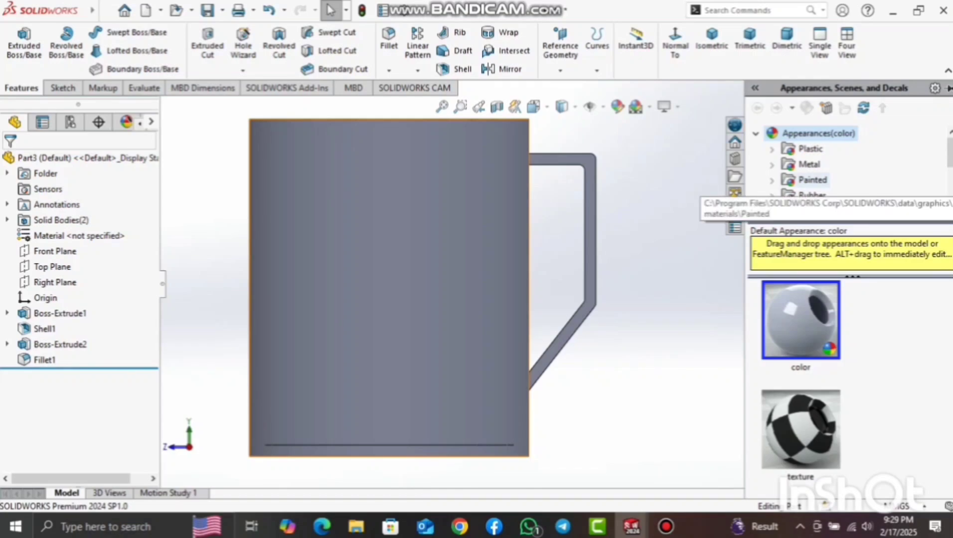
left_click(812, 181)
left_click(801, 321)
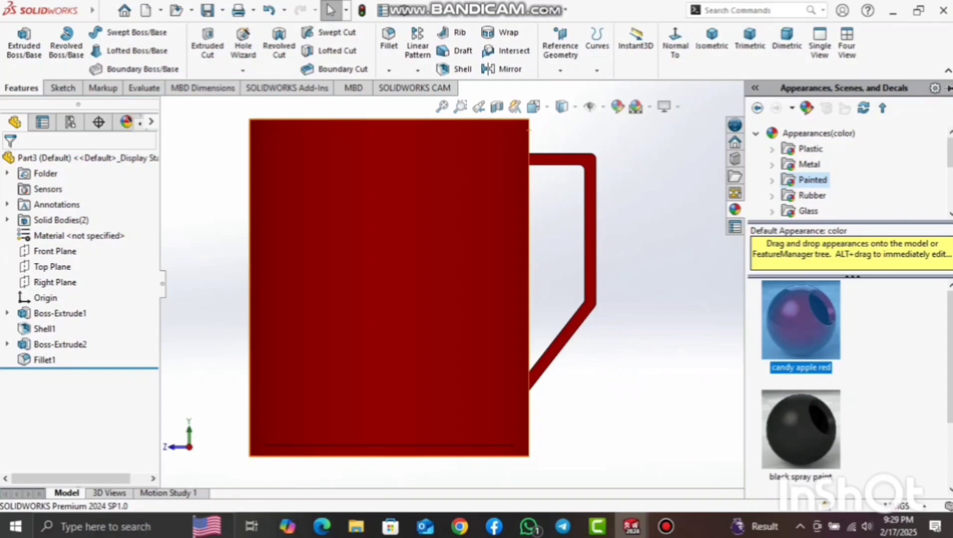
Look through the other appearance categories and the Car, Sprayed and Powder Coat paints for alternative finishes.
scroll(801, 383, "down", 2)
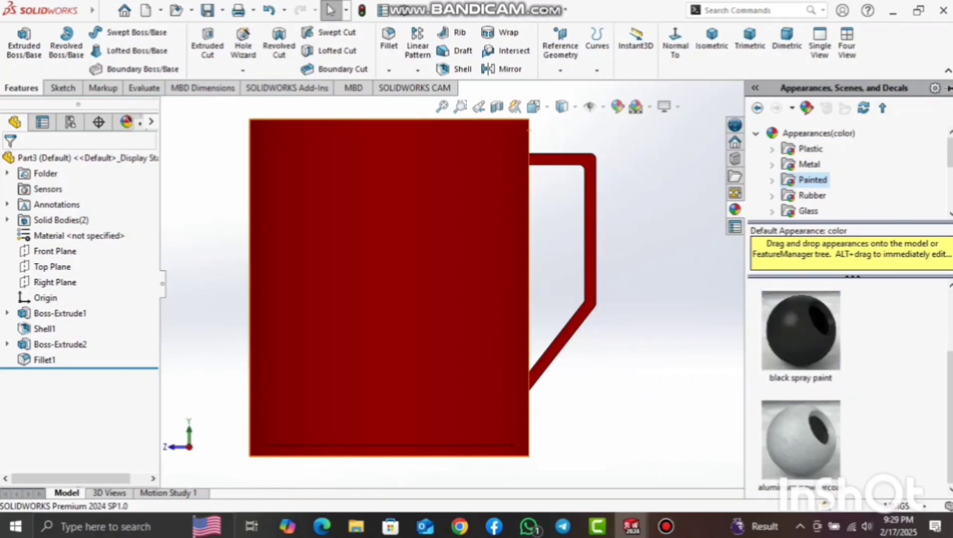
scroll(801, 384, "up", 2)
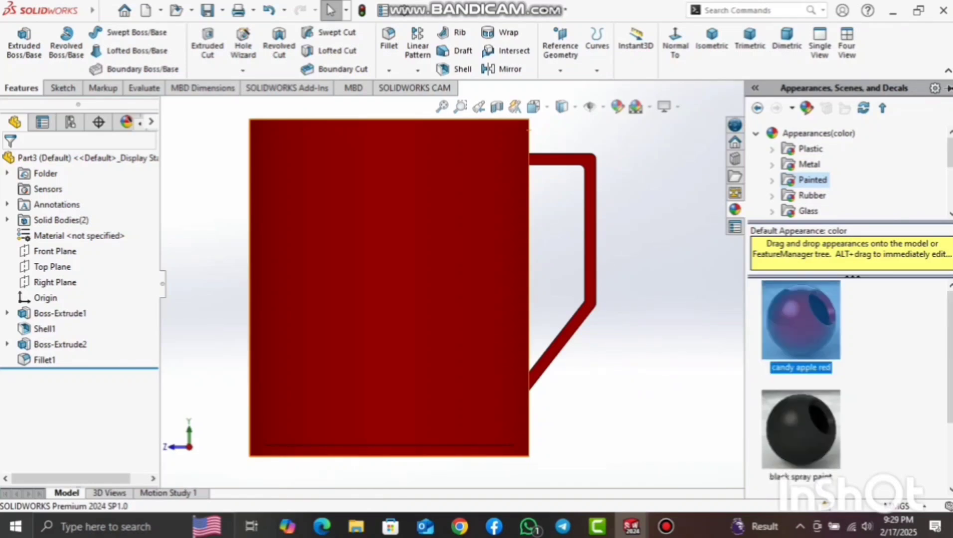
scroll(847, 172, "down", 1)
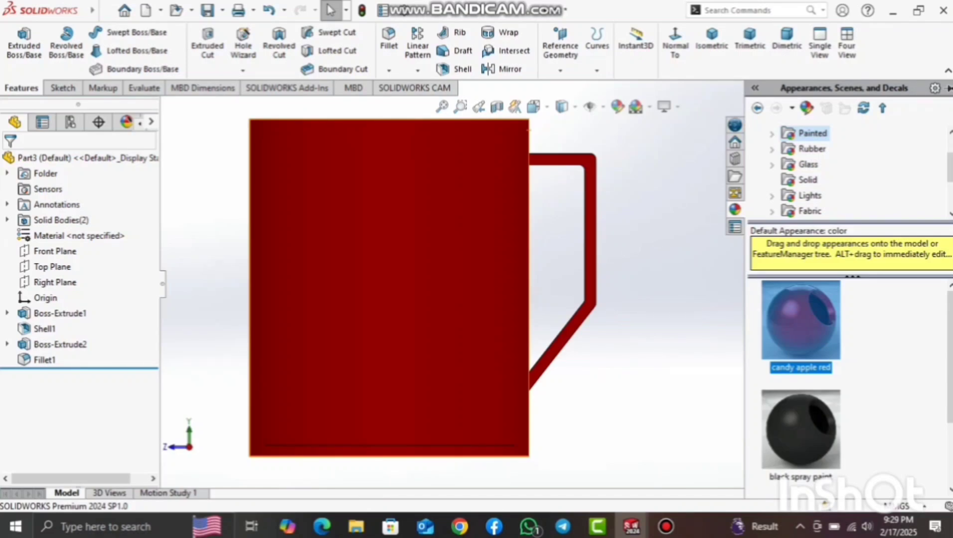
scroll(847, 172, "down", 1)
scroll(847, 172, "down", 1)
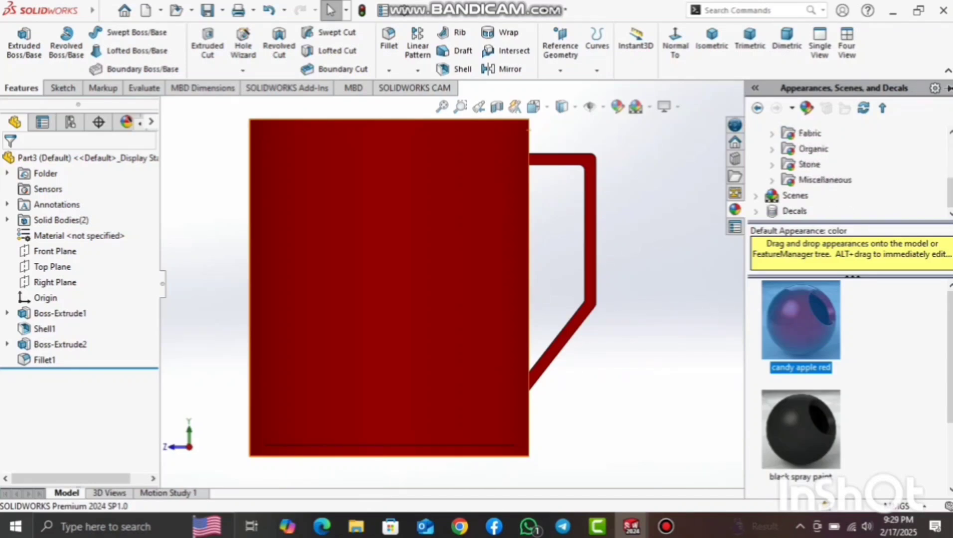
scroll(818, 149, "up", 2)
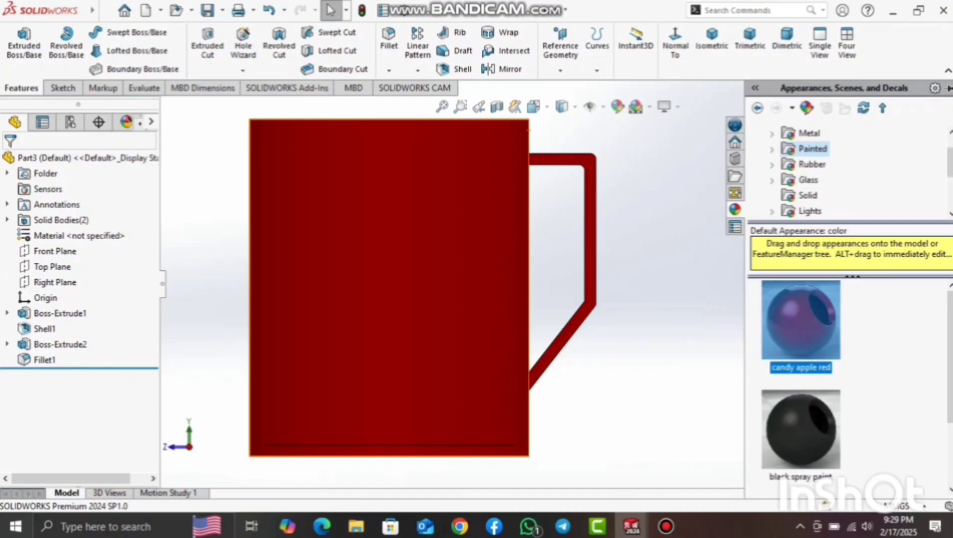
scroll(817, 164, "up", 1)
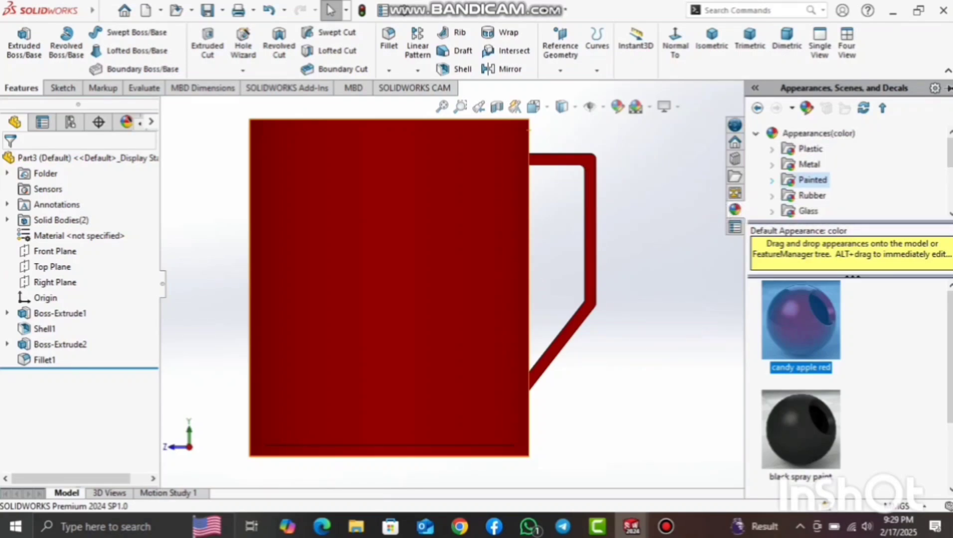
left_click(773, 181)
left_click(821, 180)
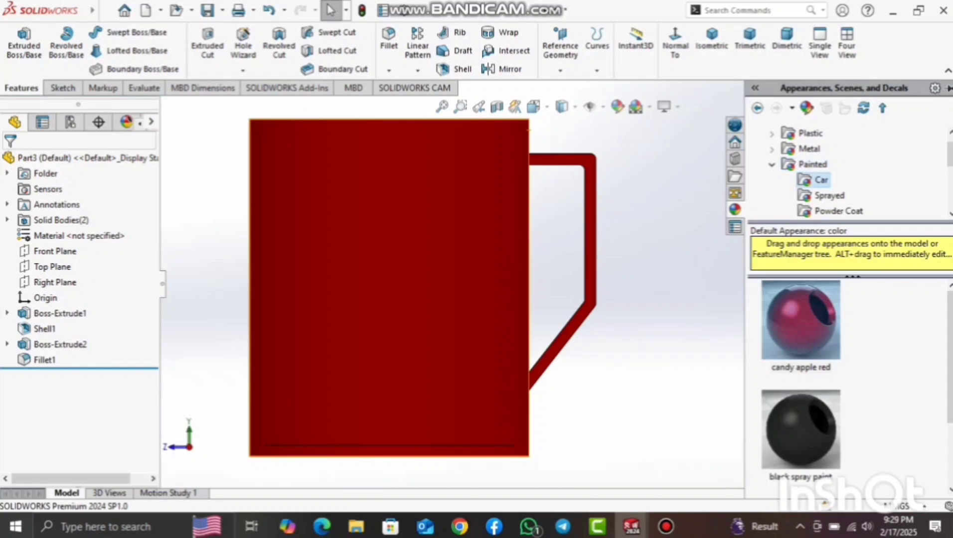
left_click(830, 196)
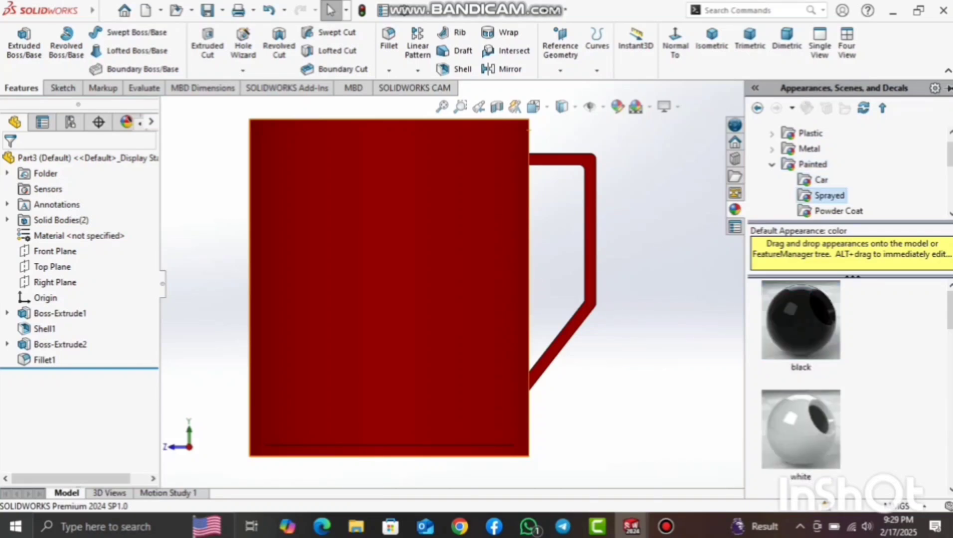
left_click(839, 211)
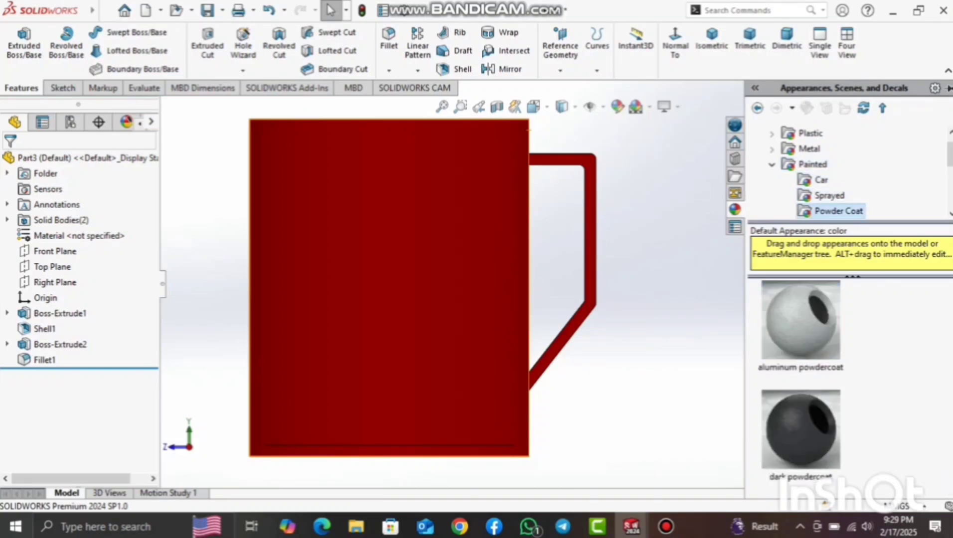
scroll(839, 211, "down", 1)
scroll(827, 172, "up", 1)
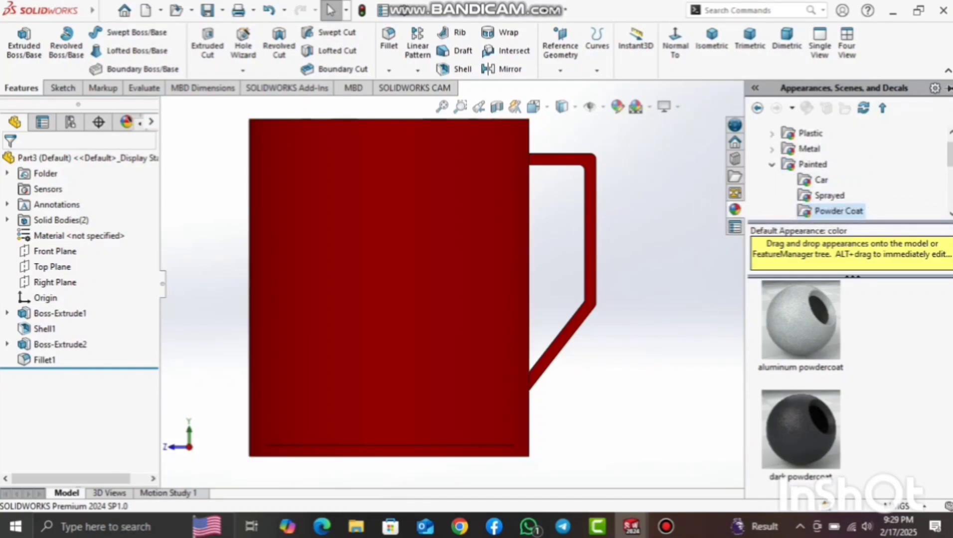
left_click(661, 227)
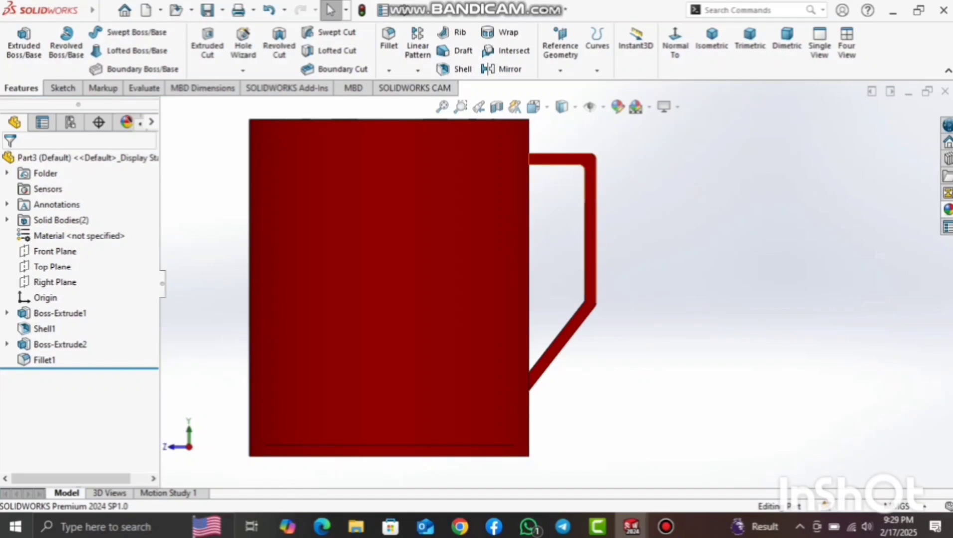
Examine the painted cup's open rim, outer wall and handle from several angles.
middle_click_drag(559, 269, 605, 289)
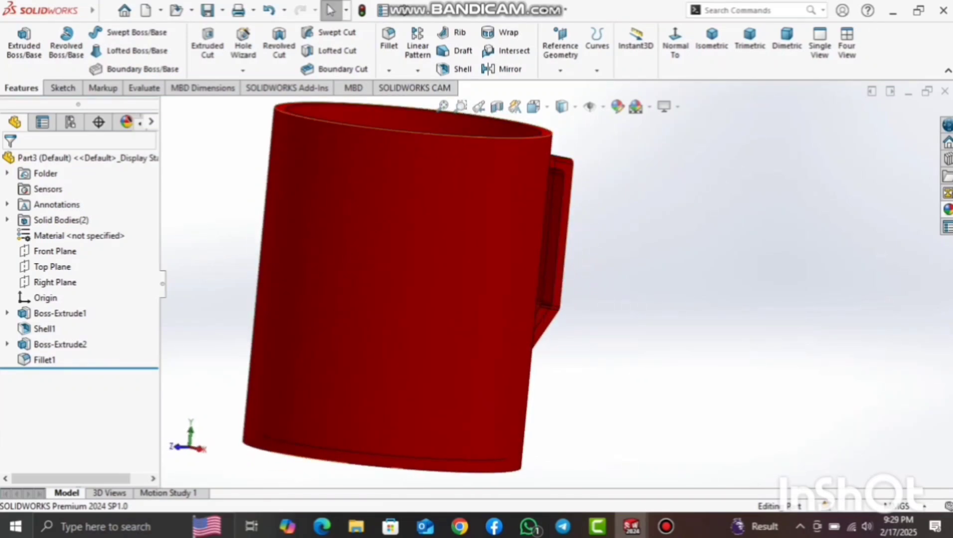
middle_click_drag(536, 303, 593, 295)
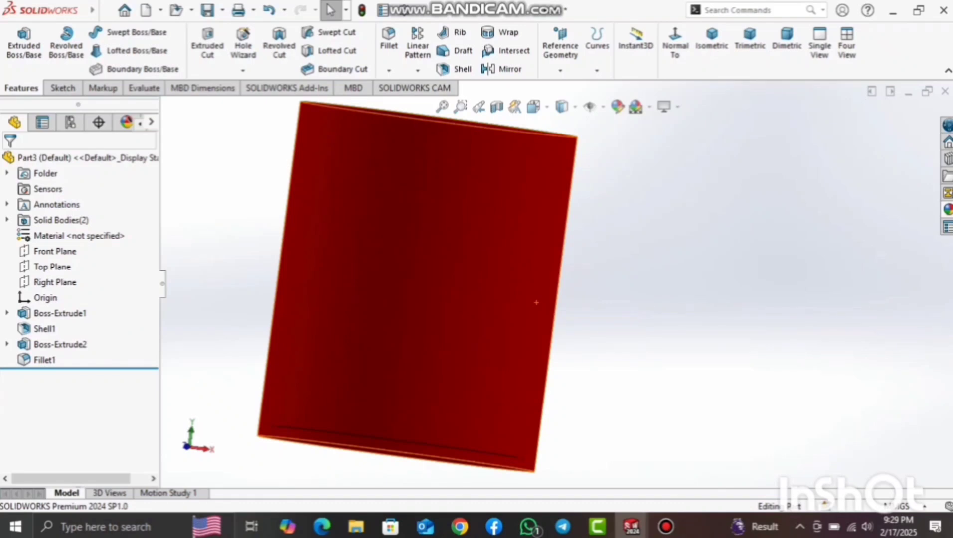
middle_click_drag(536, 303, 524, 339)
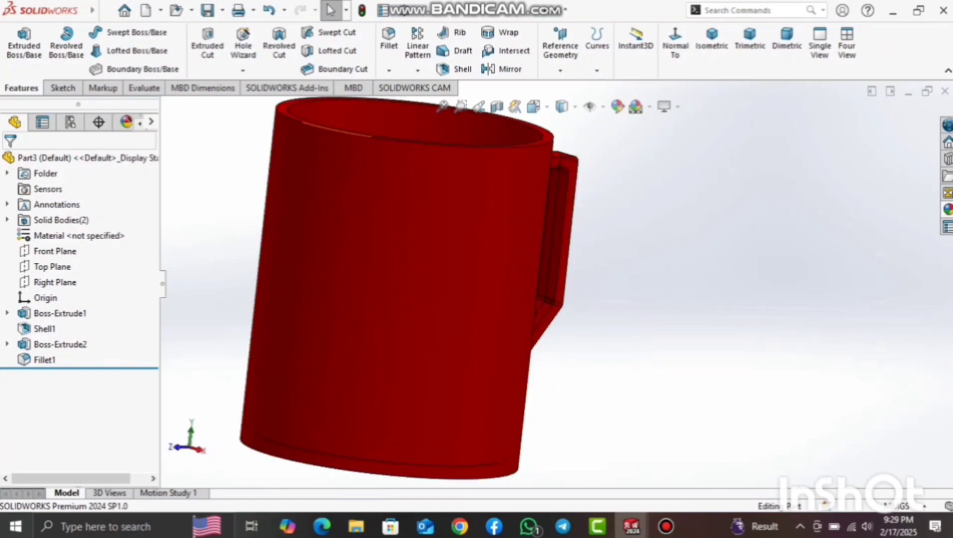